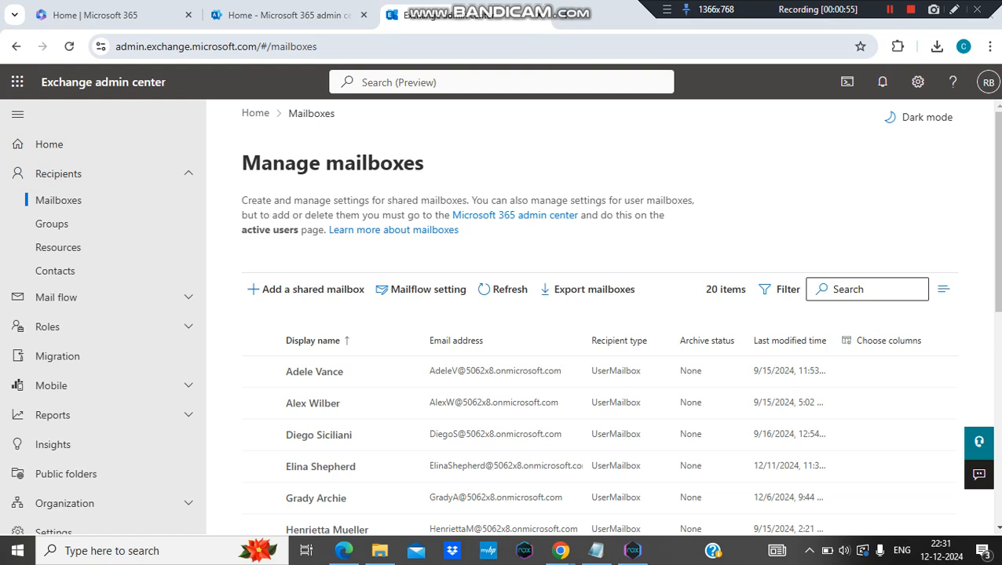
Go from the Microsoft 365 admin center to the Exchange admin center's Mailboxes page and look through the listed user mailboxes.
{"action": "left_click", "coordinate": [216, 47]}
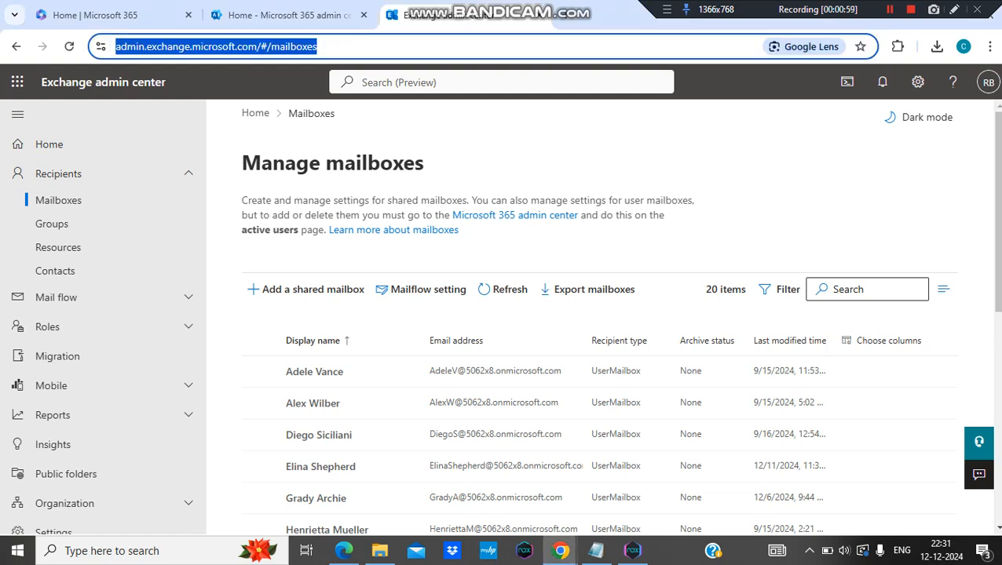
{"action": "left_click", "coordinate": [282, 15]}
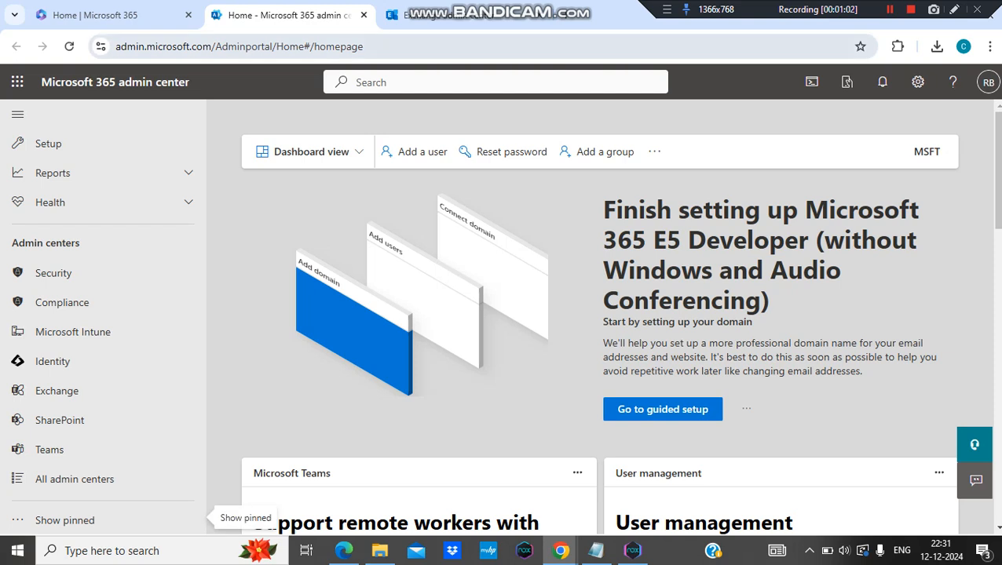
{"action": "left_click_drag", "start_coordinate": [116, 46], "coordinate": [212, 46]}
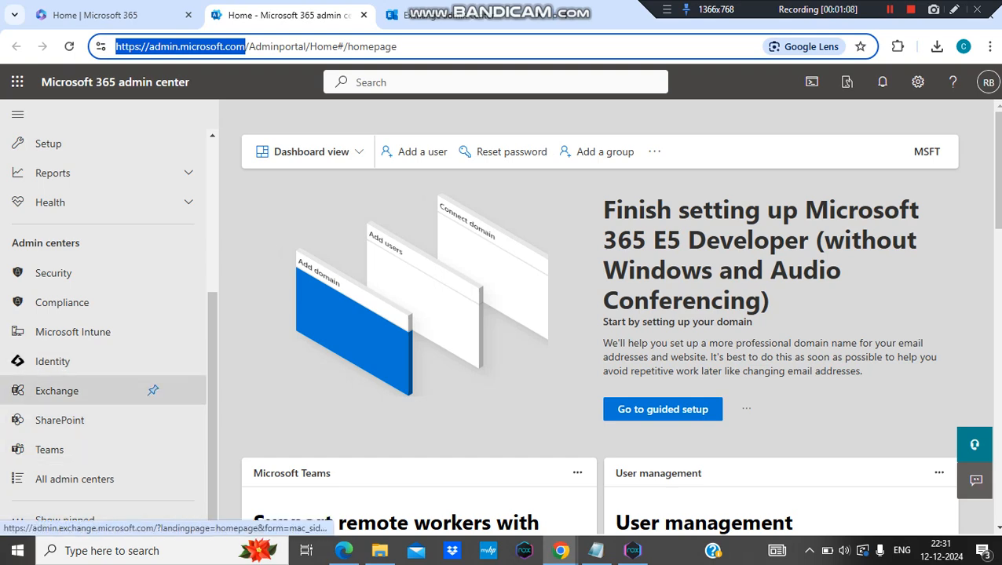
{"action": "left_click", "coordinate": [57, 390]}
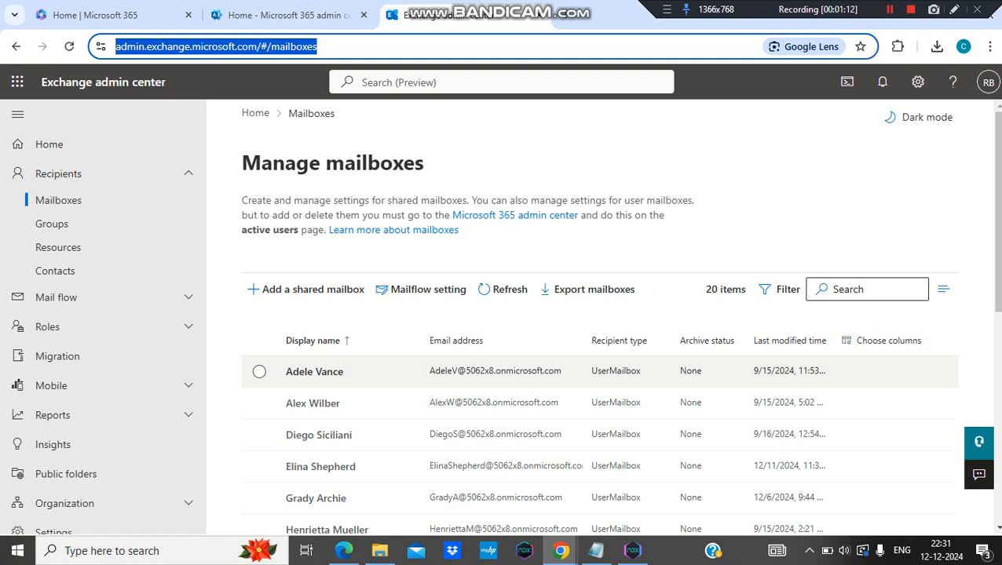
{"action": "left_click", "coordinate": [58, 200]}
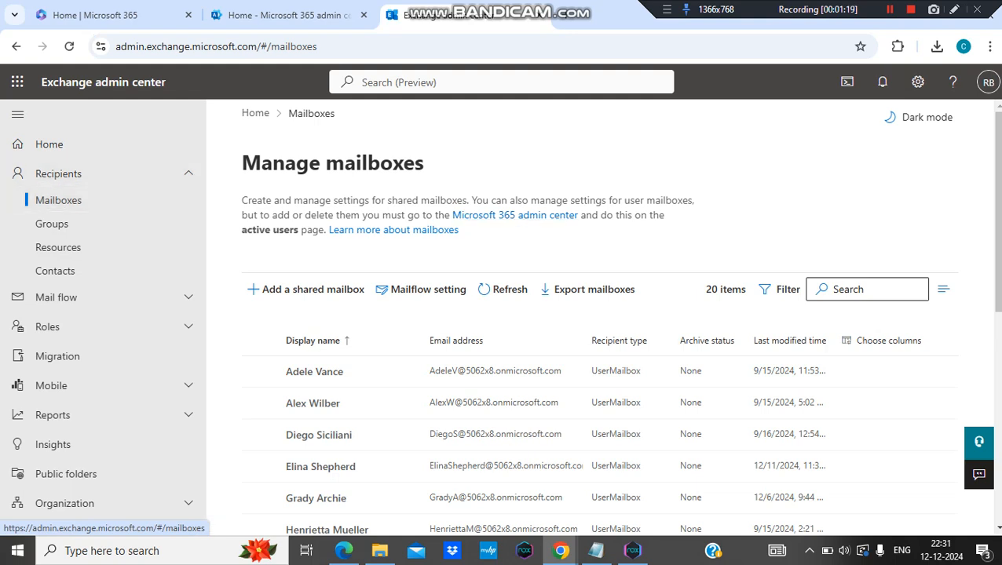
{"action": "scroll", "coordinate": [619, 314], "scroll_direction": "down", "scroll_amount": 2}
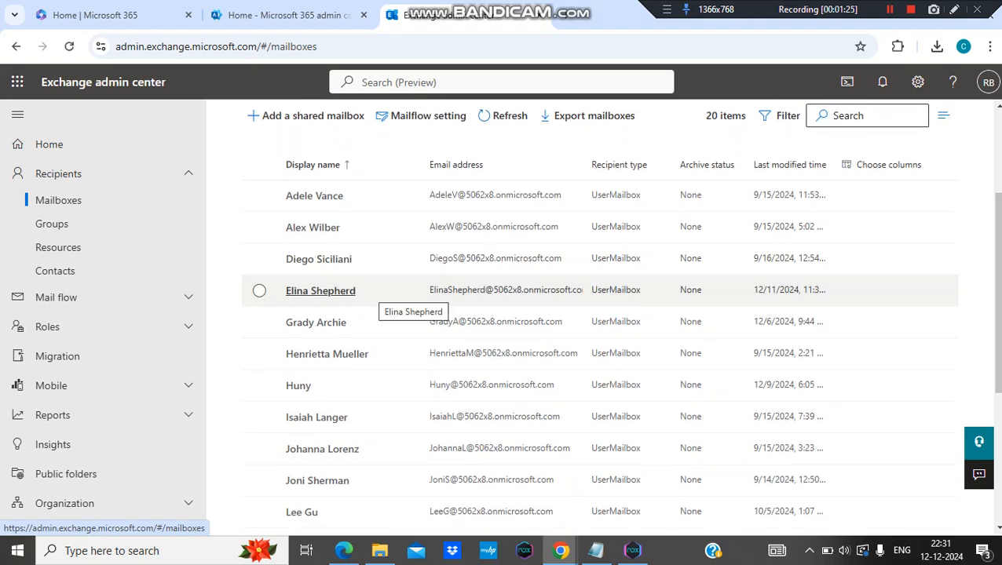
{"action": "scroll", "coordinate": [597, 353], "scroll_direction": "down", "scroll_amount": 3}
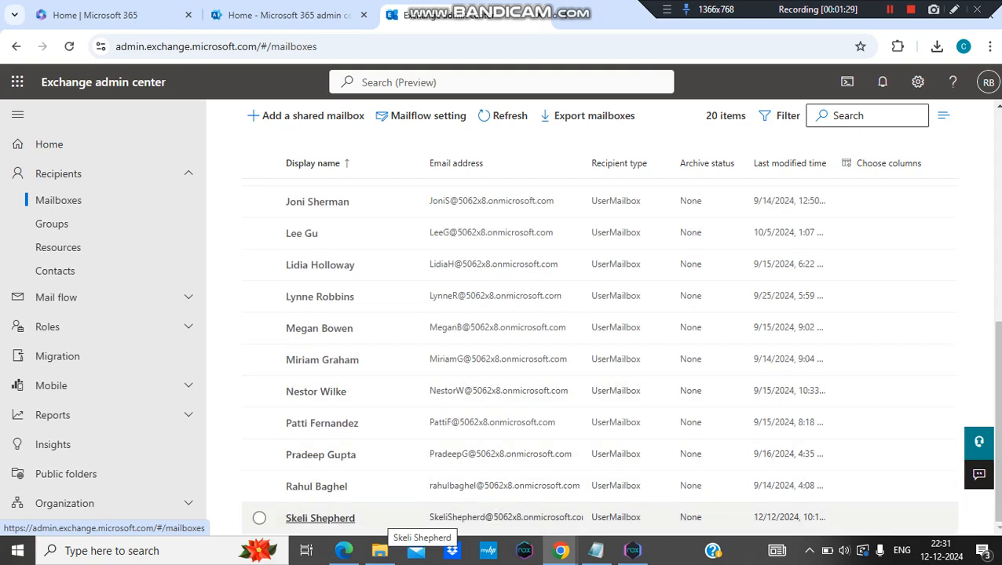
{"action": "scroll", "coordinate": [330, 385], "scroll_direction": "up", "scroll_amount": 4}
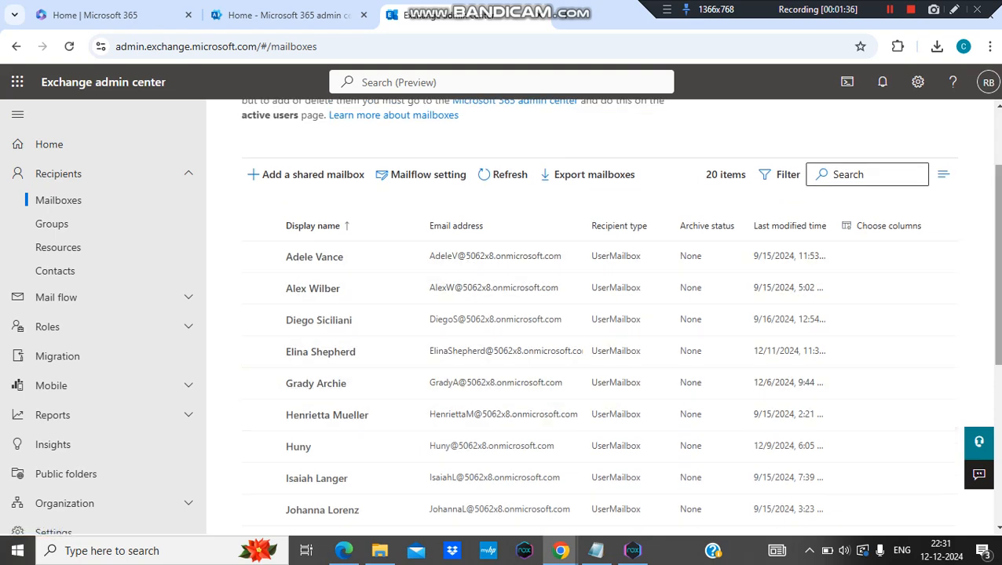
{"action": "scroll", "coordinate": [322, 511], "scroll_direction": "down", "scroll_amount": 5}
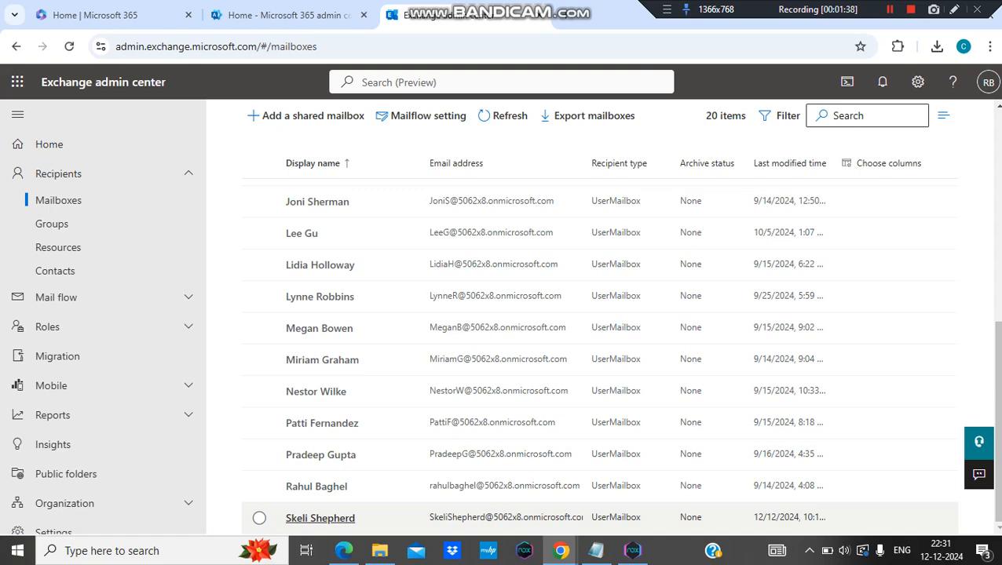
{"action": "scroll", "coordinate": [550, 353], "scroll_direction": "up", "scroll_amount": 3}
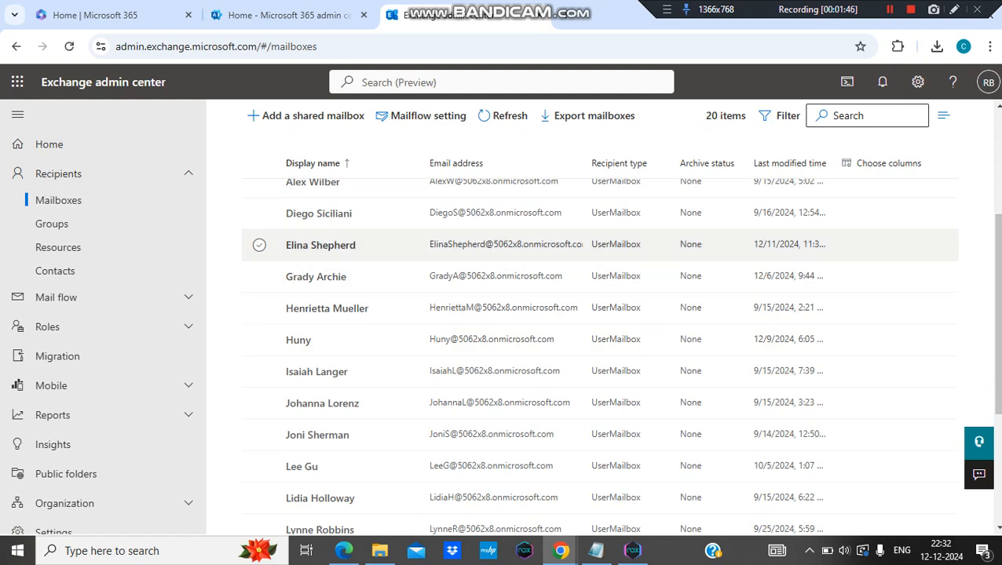
{"action": "left_click", "coordinate": [259, 245]}
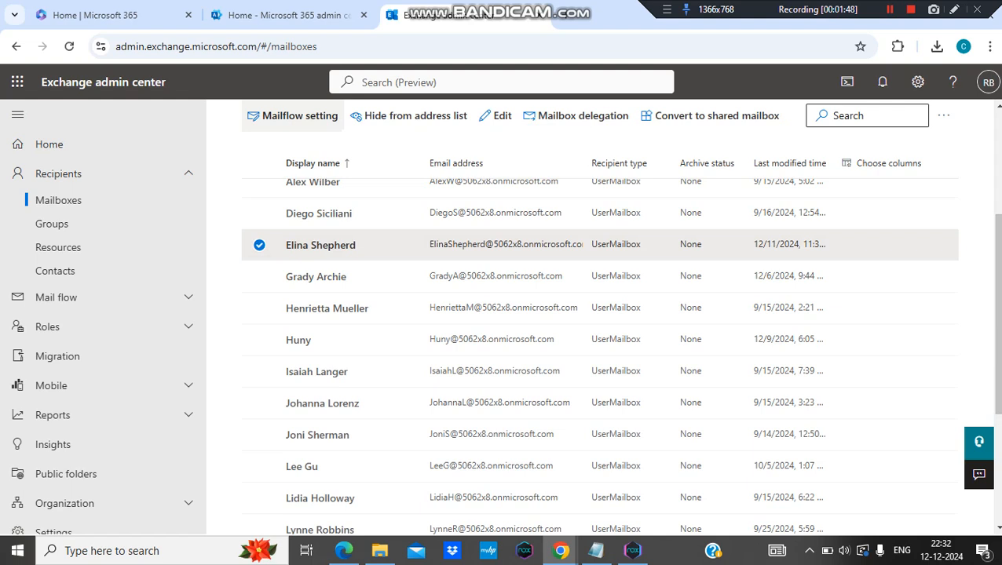
{"action": "left_click", "coordinate": [292, 116]}
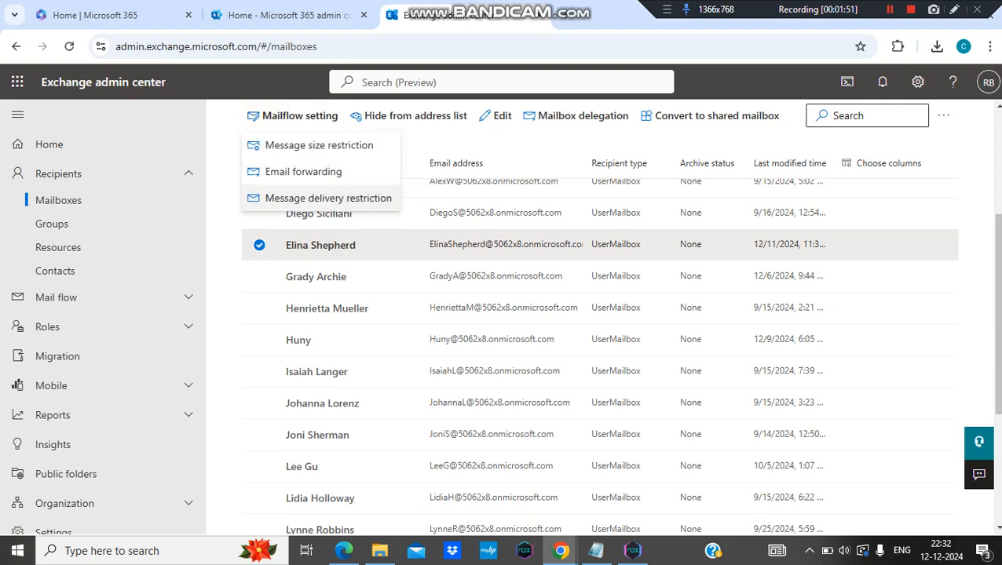
{"action": "left_click", "coordinate": [328, 198]}
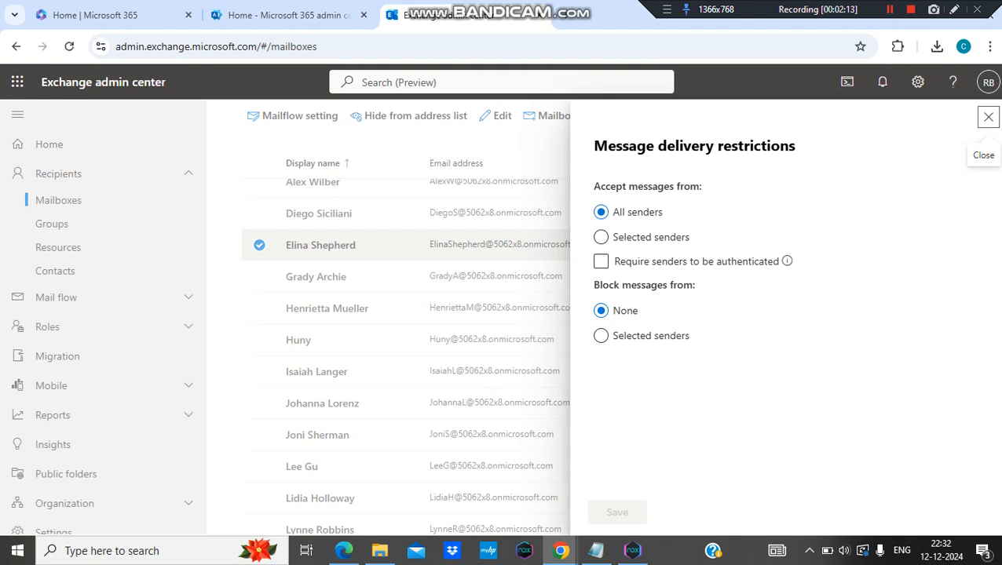
{"action": "left_click_drag", "start_coordinate": [694, 285], "coordinate": [593, 285]}
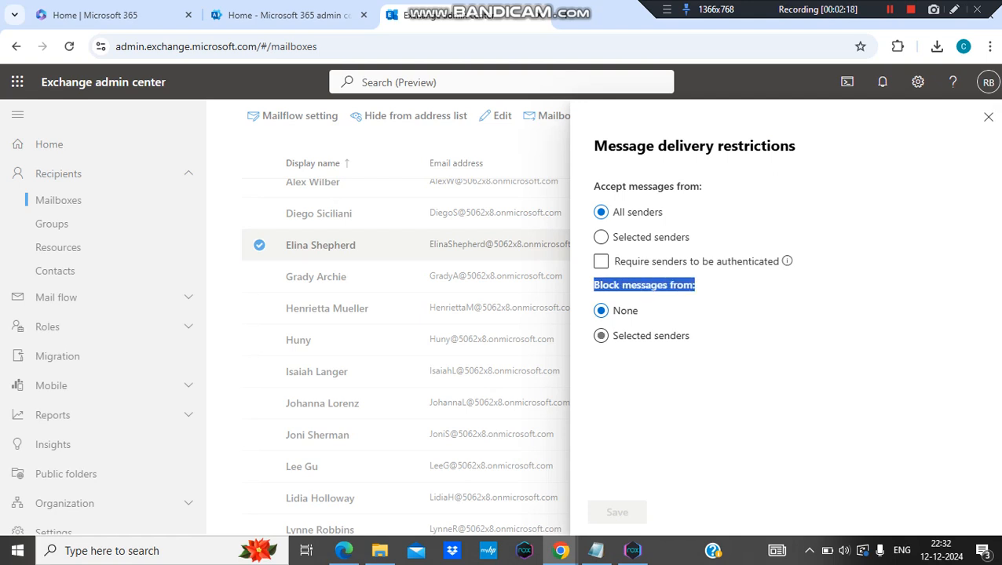
{"action": "left_click", "coordinate": [601, 336]}
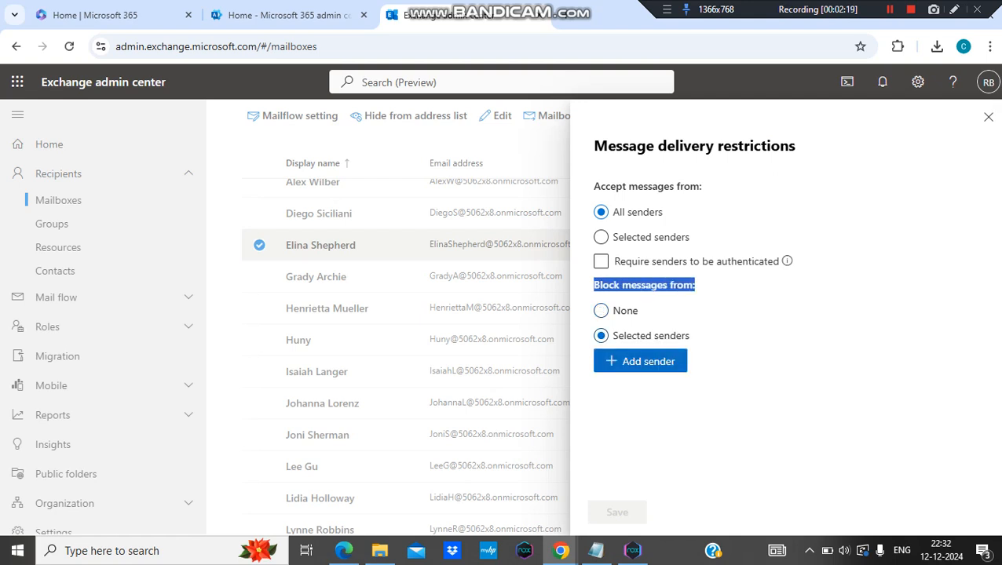
{"action": "left_click", "coordinate": [640, 361]}
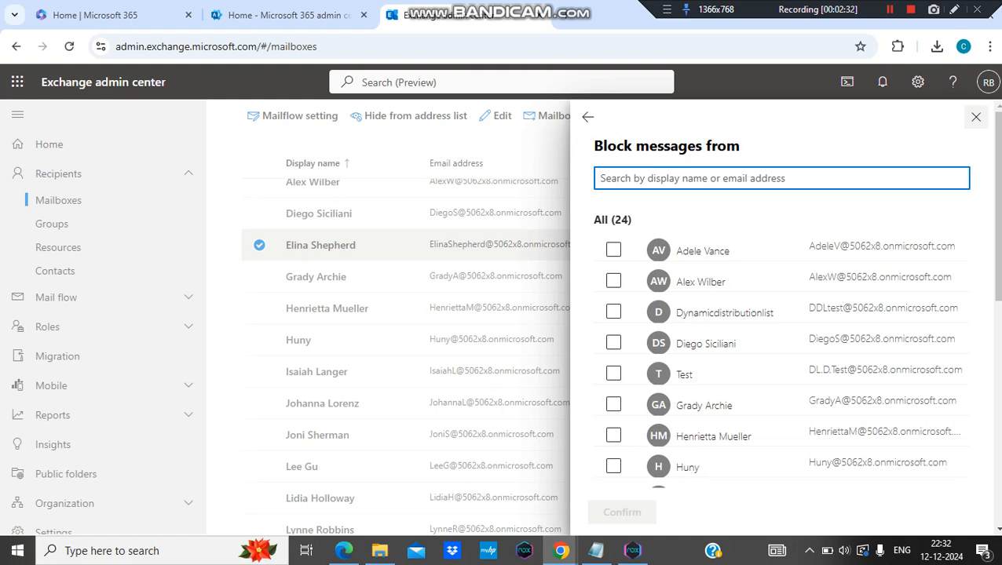
{"action": "left_click", "coordinate": [976, 117]}
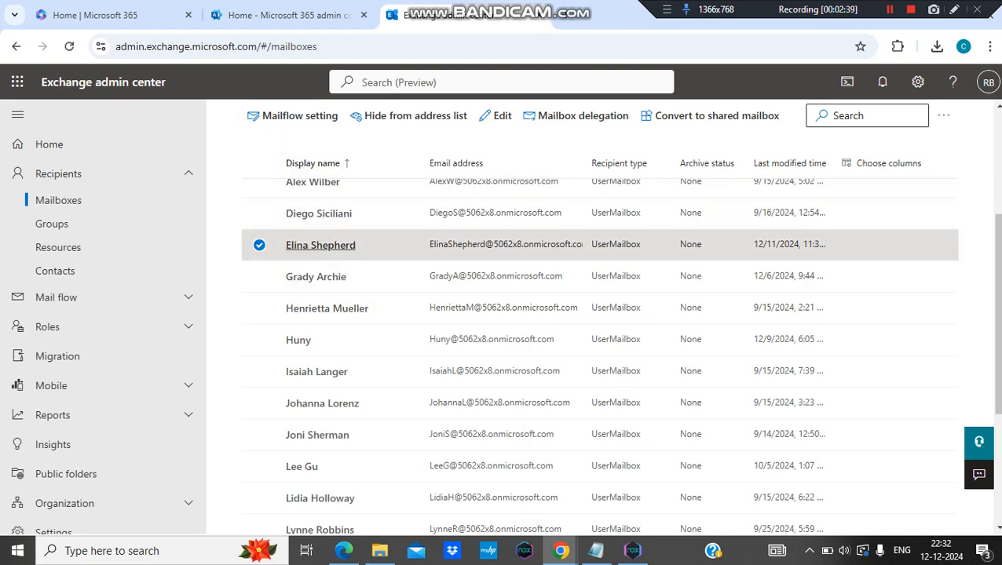
Open the details of the already selected user mailbox and bring up its message delivery restriction settings.
{"action": "left_click", "coordinate": [320, 245]}
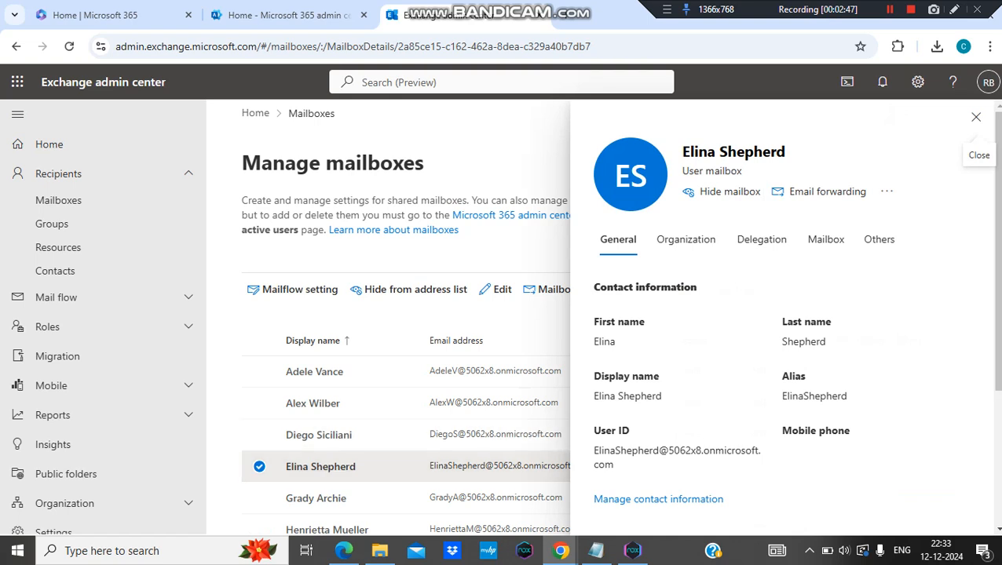
{"action": "left_click", "coordinate": [825, 239]}
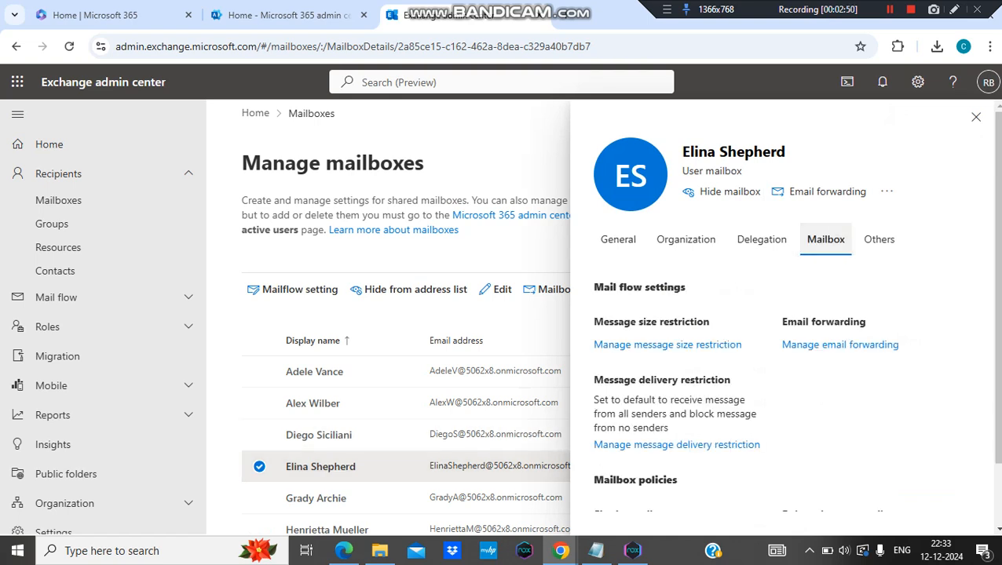
{"action": "scroll", "coordinate": [677, 380], "scroll_direction": "down", "scroll_amount": 3}
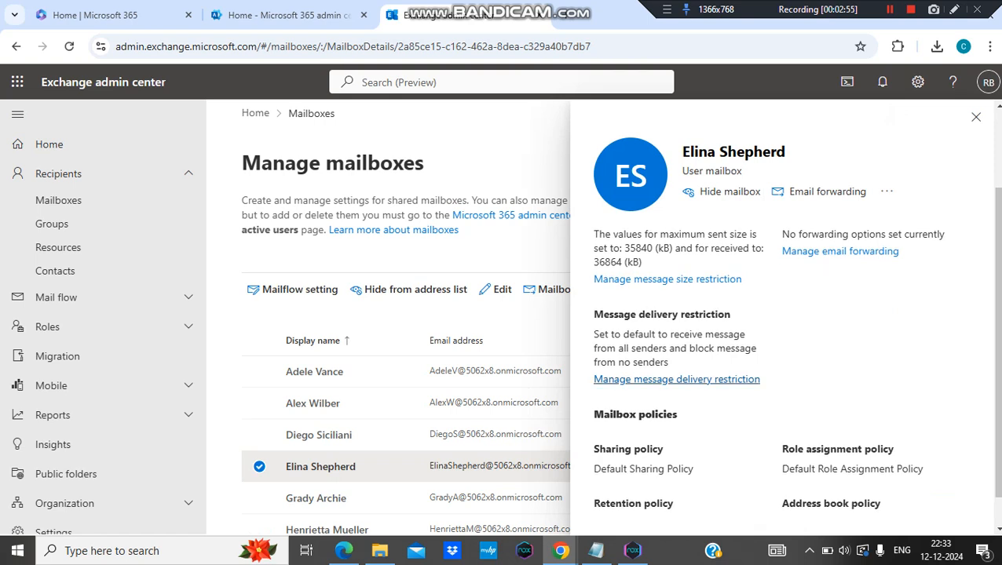
{"action": "left_click", "coordinate": [677, 380]}
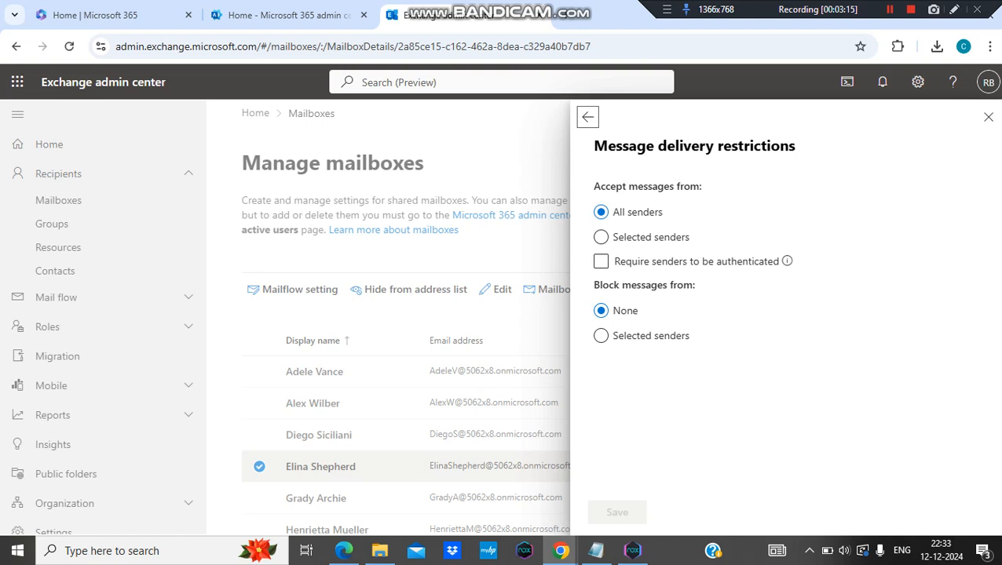
{"action": "left_click", "coordinate": [601, 260]}
{"action": "left_click", "coordinate": [601, 261]}
{"action": "left_click", "coordinate": [601, 261]}
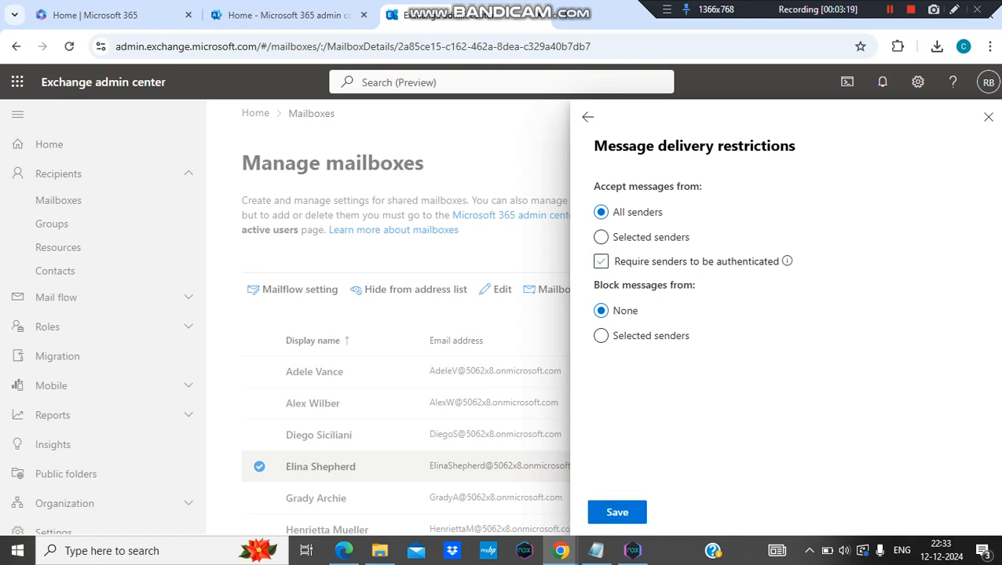
{"action": "mouse_move", "coordinate": [601, 261]}
{"action": "left_click", "coordinate": [600, 262]}
{"action": "left_click", "coordinate": [601, 262]}
{"action": "left_click", "coordinate": [601, 237]}
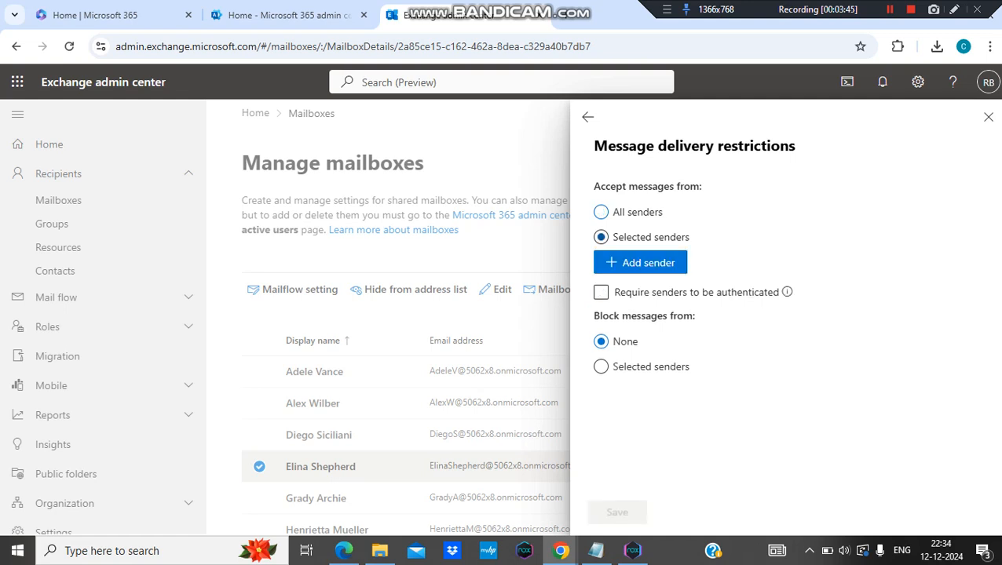
{"action": "left_click", "coordinate": [640, 262]}
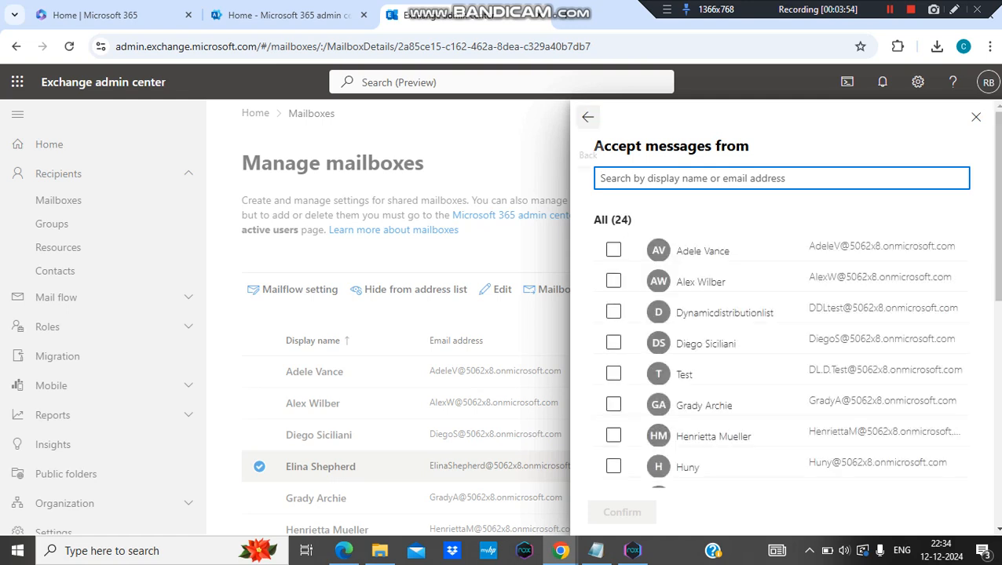
{"action": "left_click", "coordinate": [587, 116]}
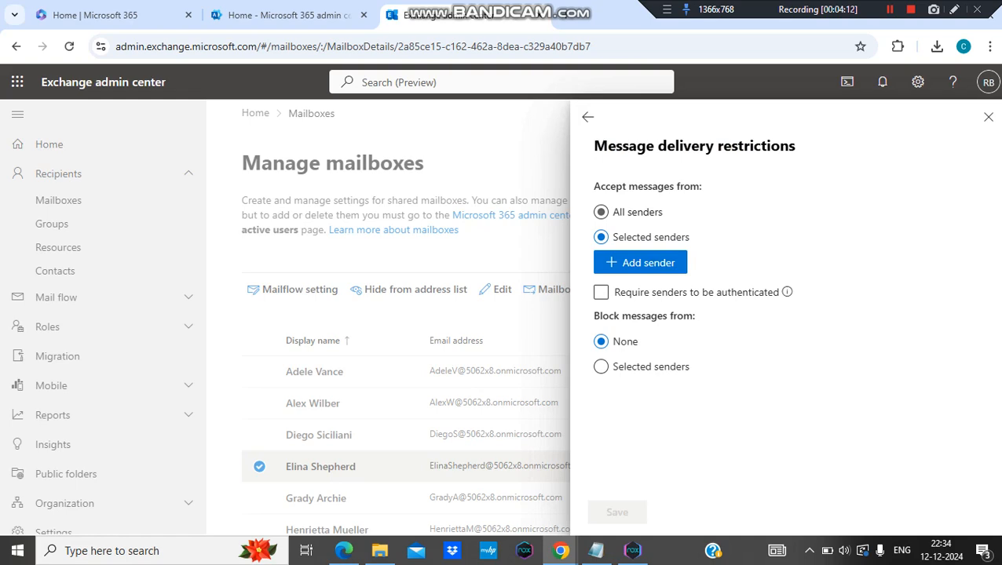
{"action": "left_click", "coordinate": [601, 212]}
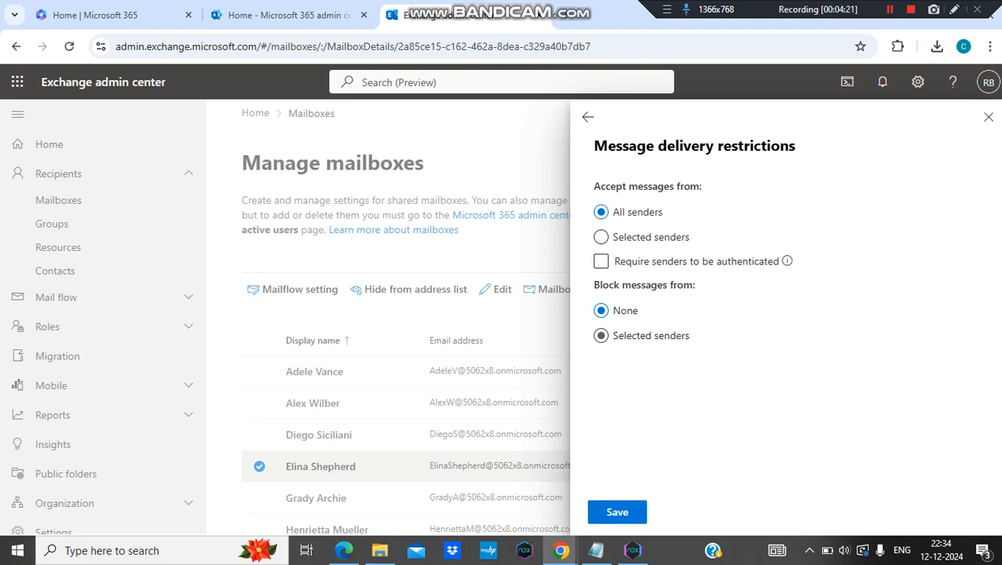
Block messages from selected senders, search for and add the sender by first name, save the delivery restrictions and close them.
{"action": "left_click", "coordinate": [601, 335]}
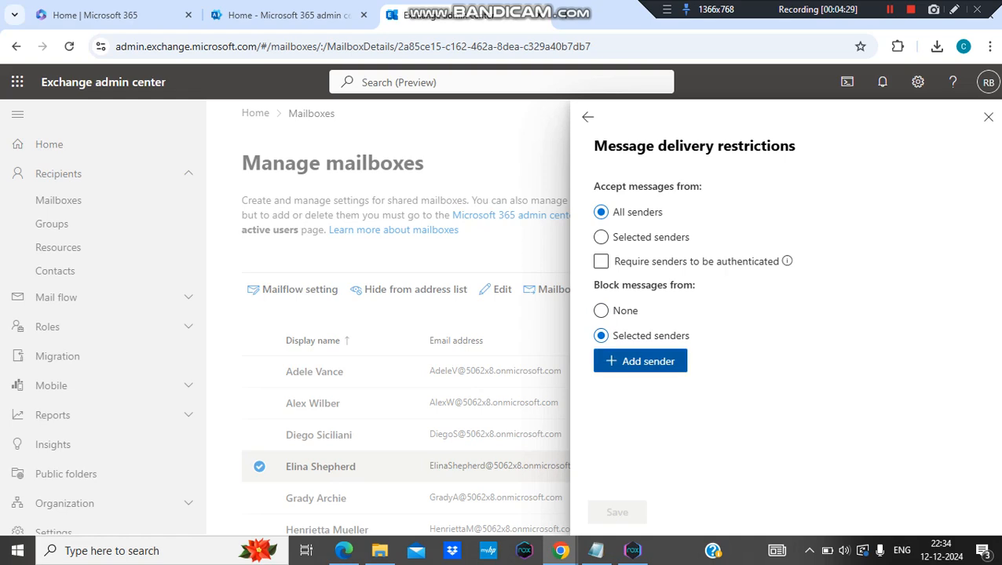
{"action": "left_click", "coordinate": [640, 361]}
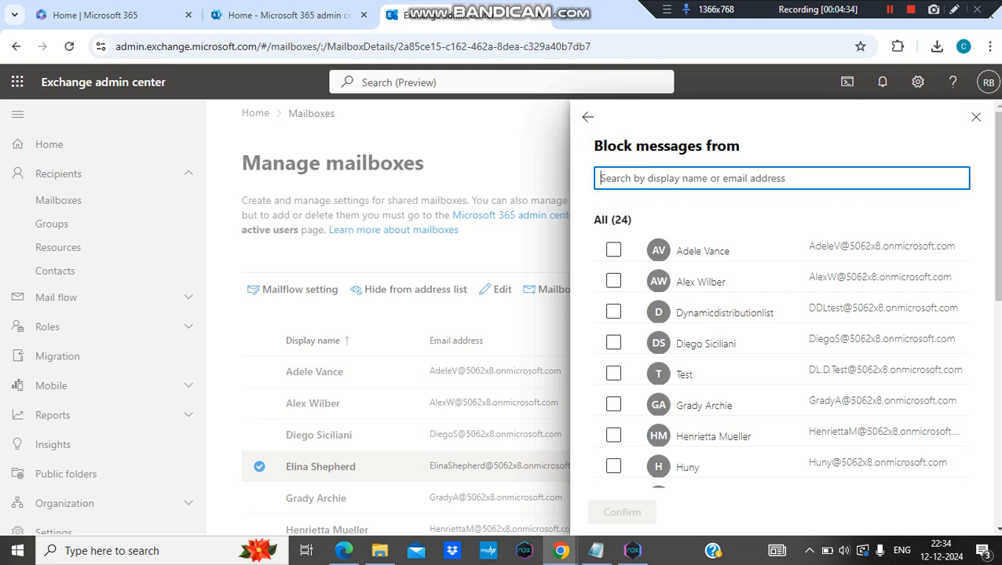
{"action": "type", "text": "skeli"}
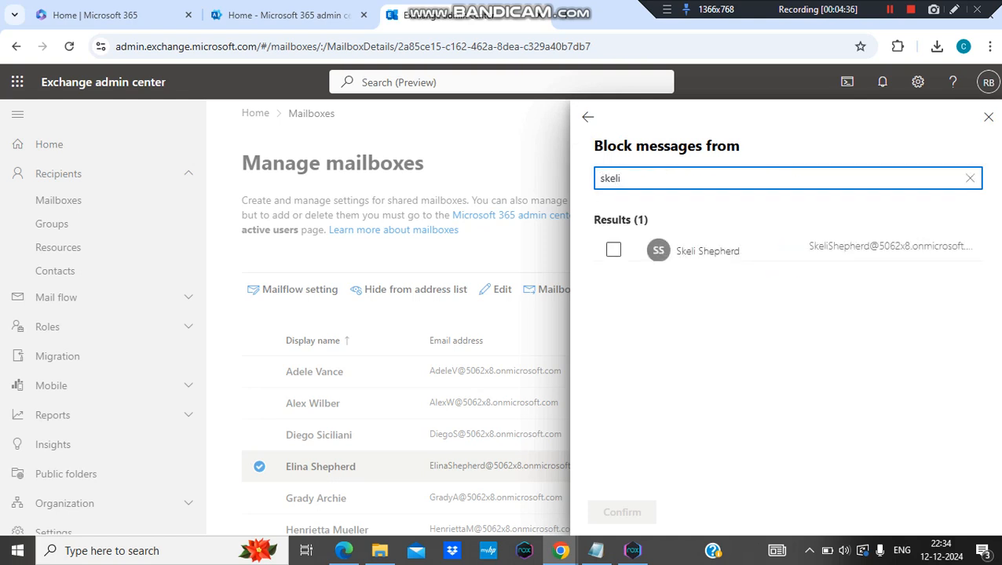
{"action": "left_click", "coordinate": [614, 325]}
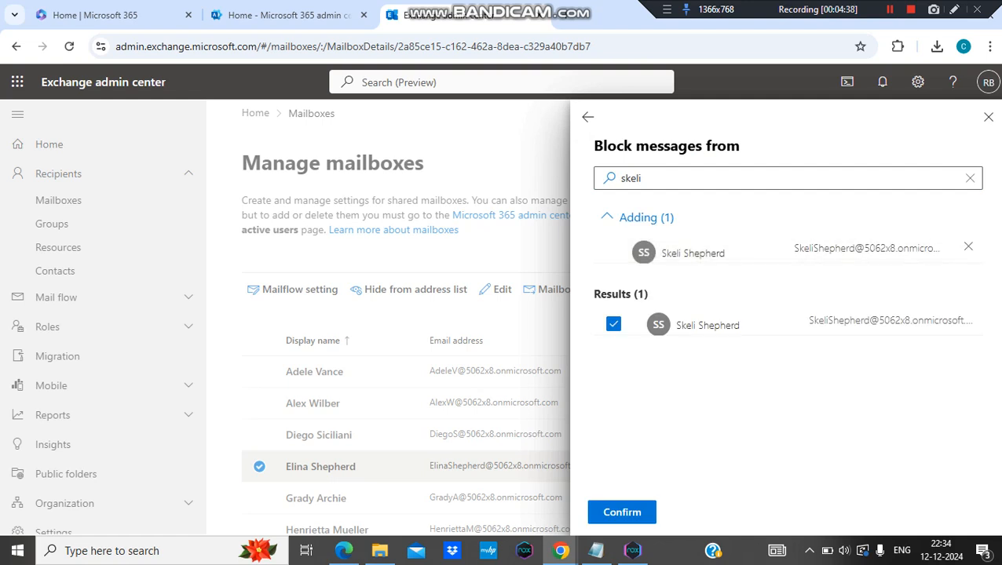
{"action": "left_click", "coordinate": [621, 512]}
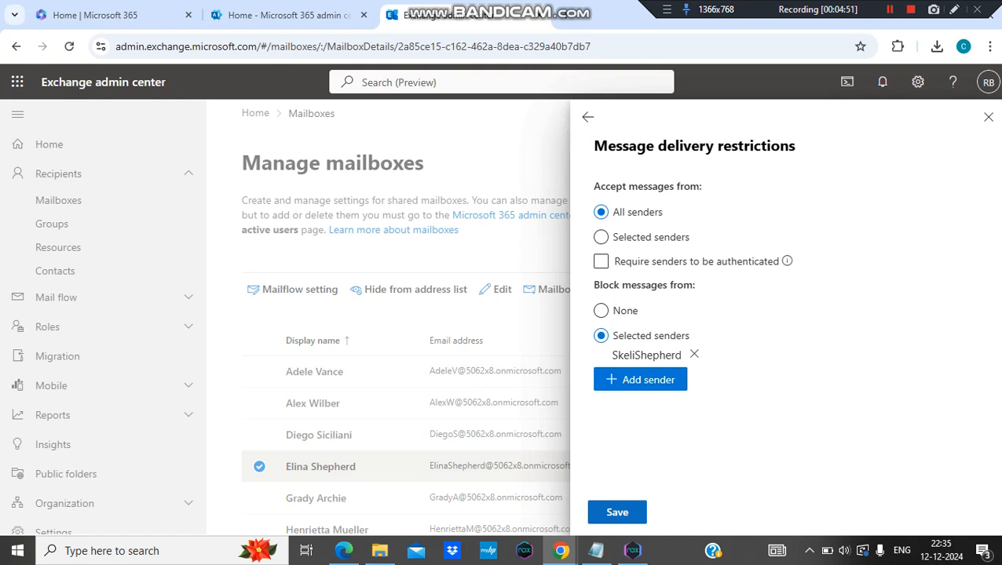
{"action": "left_click", "coordinate": [617, 512]}
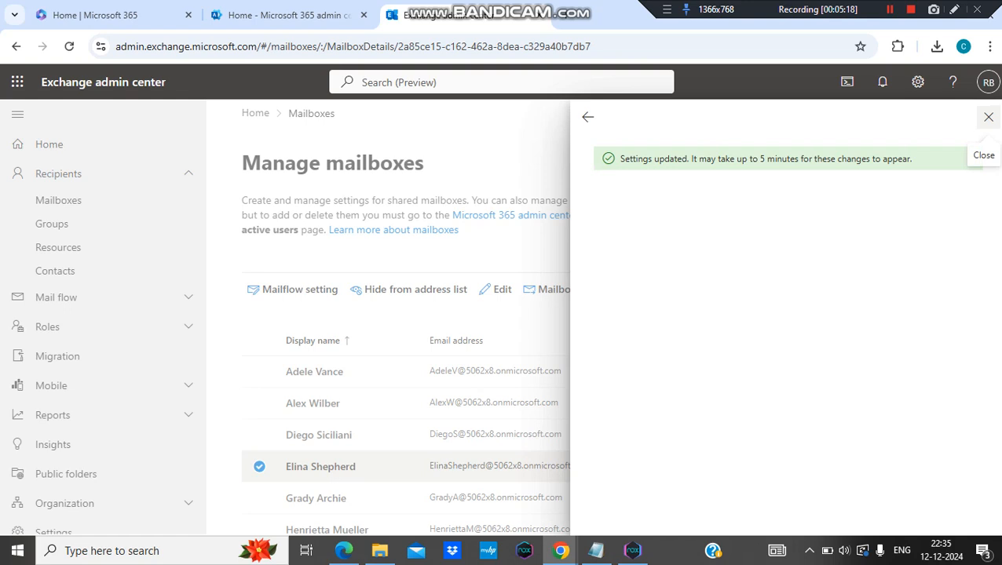
{"action": "left_click", "coordinate": [988, 117]}
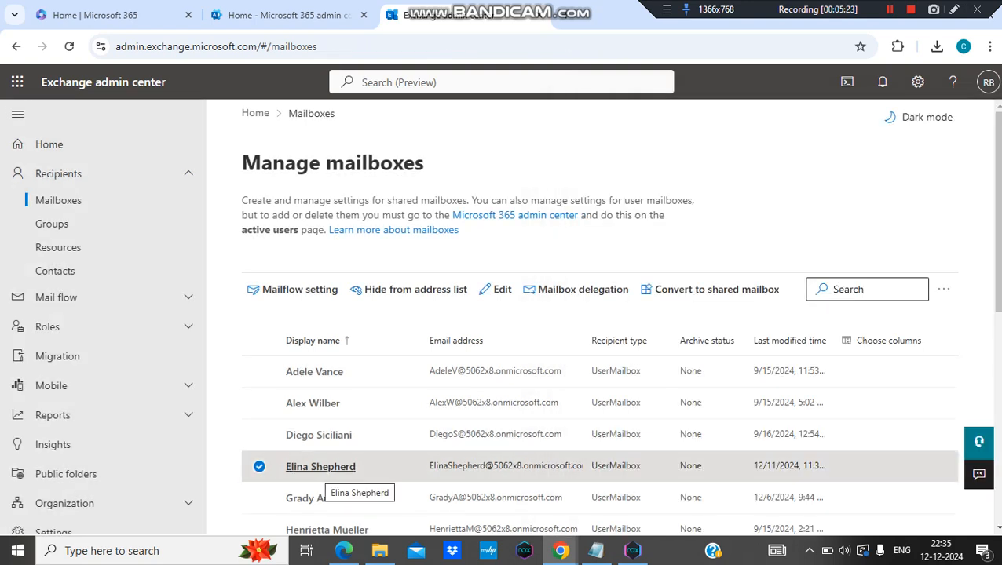
Reopen the selected user mailbox's message delivery restrictions to review the blocked sender entry.
{"action": "left_click", "coordinate": [320, 466]}
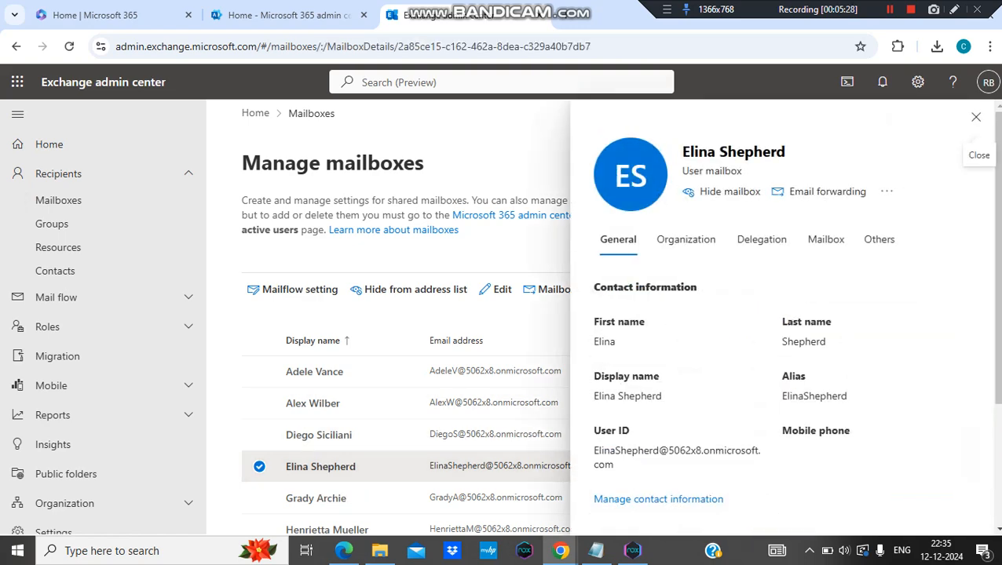
{"action": "left_click", "coordinate": [825, 239]}
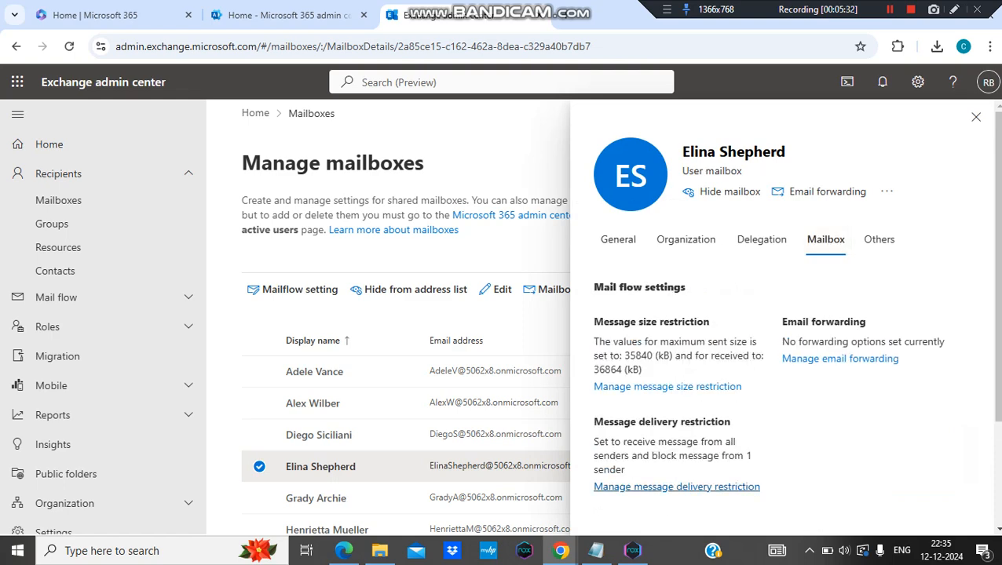
{"action": "left_click", "coordinate": [677, 487]}
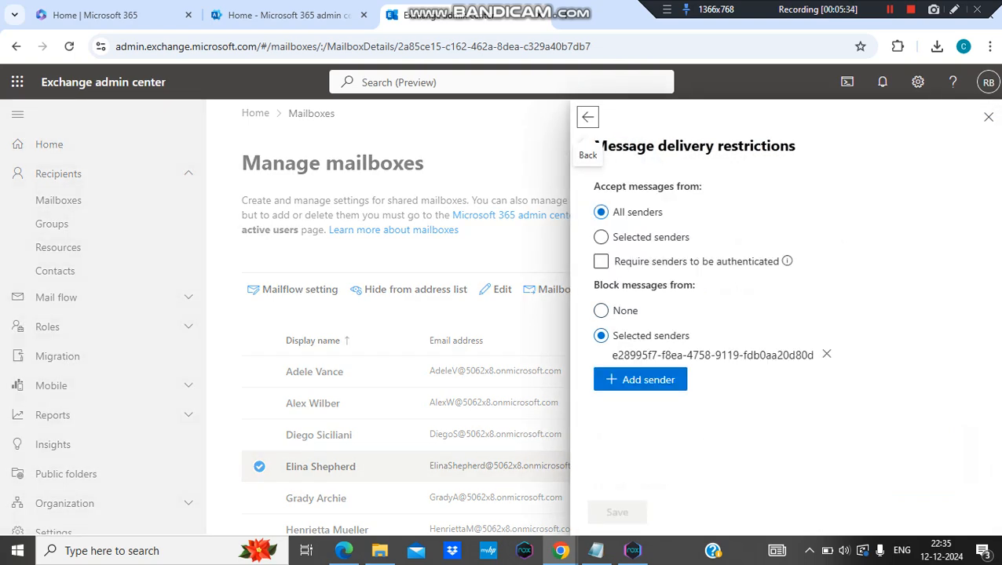
Check the signed-in account in the recipient's Outlook window in Chrome, then switch to the blocked sender's Outlook in Edge.
{"action": "mouse_move", "coordinate": [560, 550]}
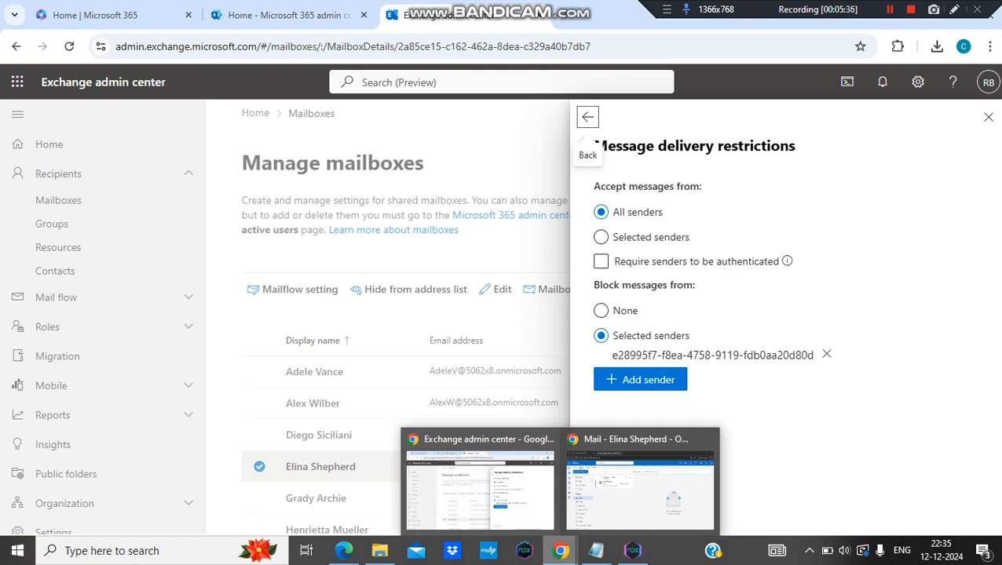
{"action": "left_click", "coordinate": [632, 481]}
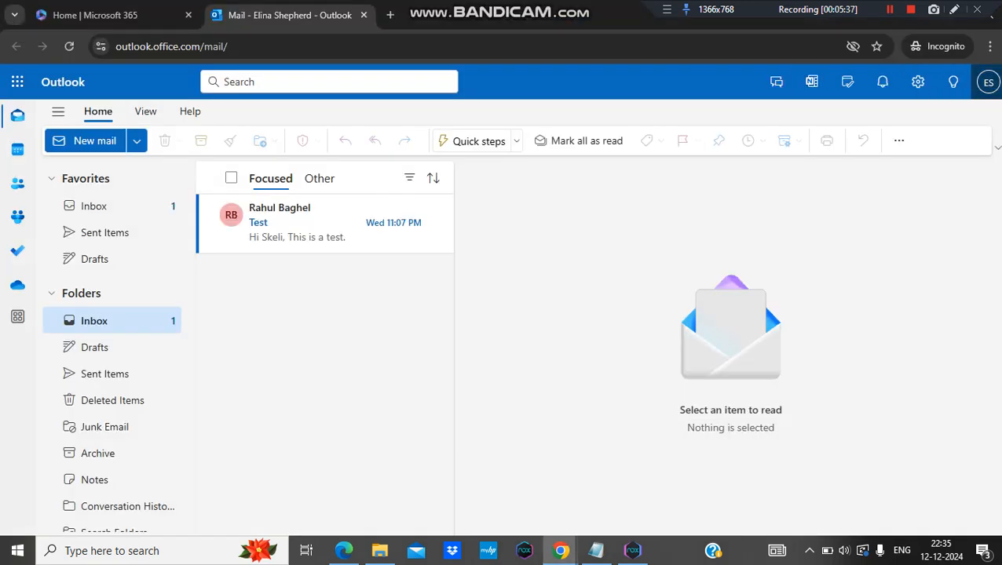
{"action": "left_click", "coordinate": [988, 82]}
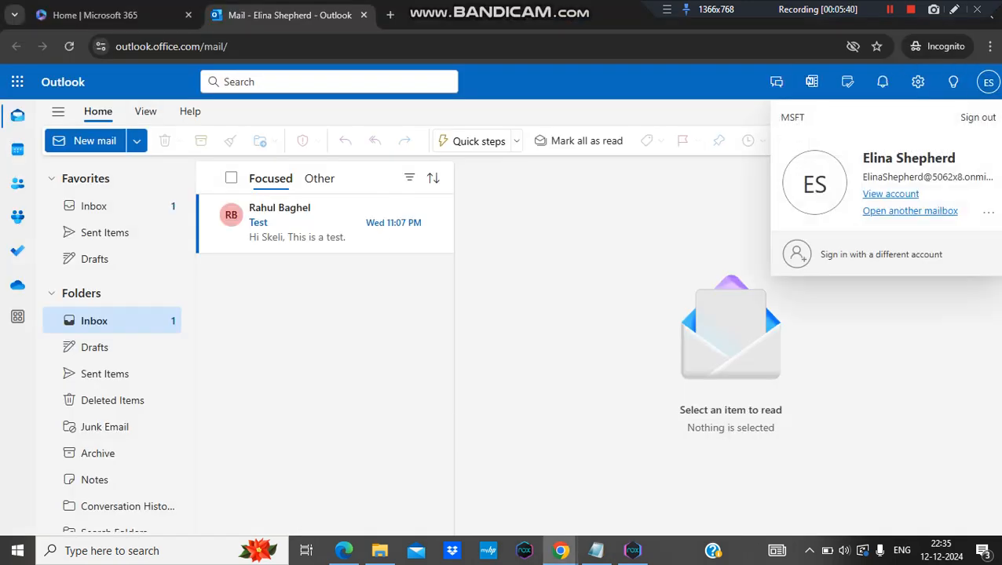
{"action": "left_click", "coordinate": [344, 551]}
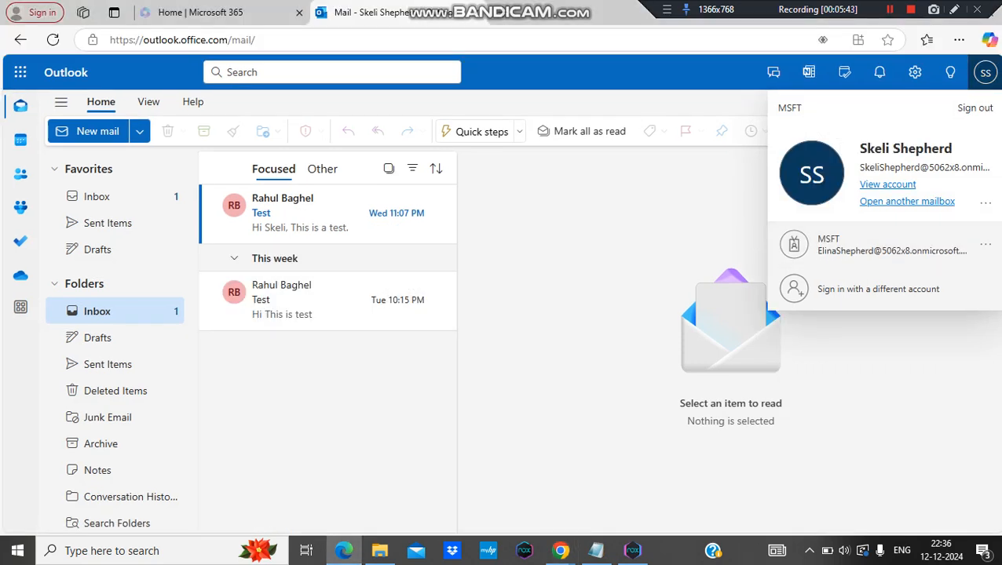
{"action": "left_click", "coordinate": [659, 206]}
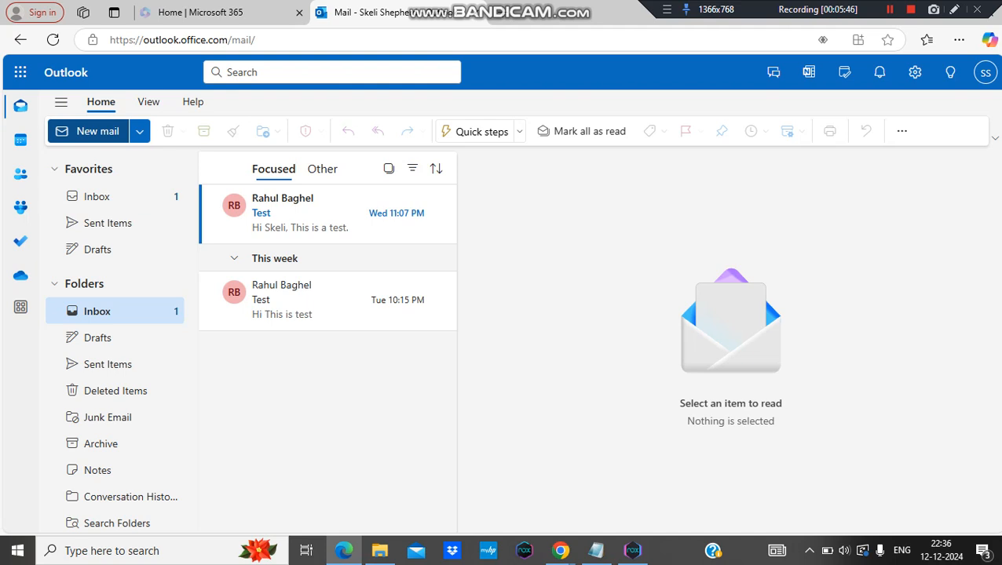
Start a new email from the blocked sender to the restricted mailbox's user with the subject "test".
{"action": "left_click", "coordinate": [88, 131]}
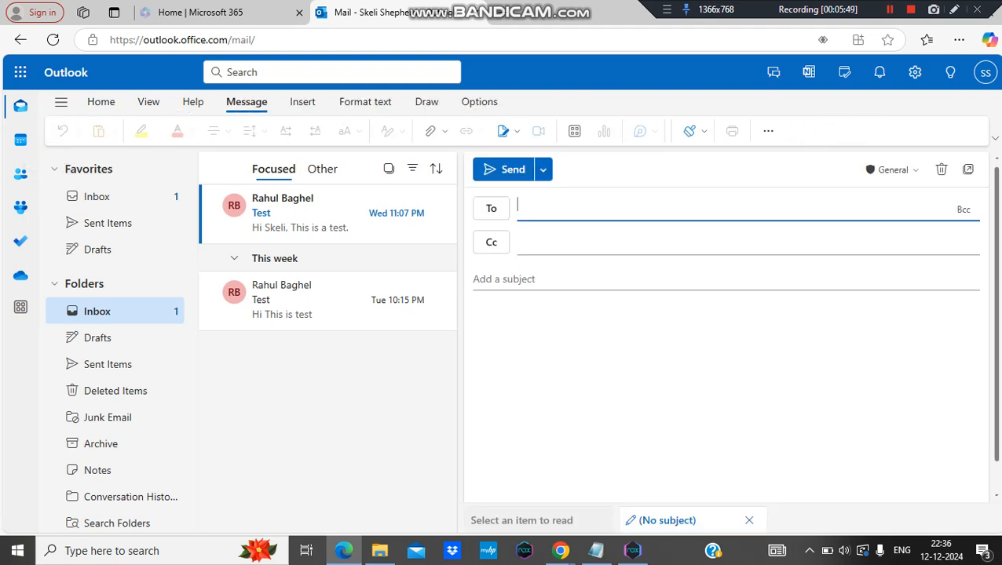
{"action": "type", "text": "elina"}
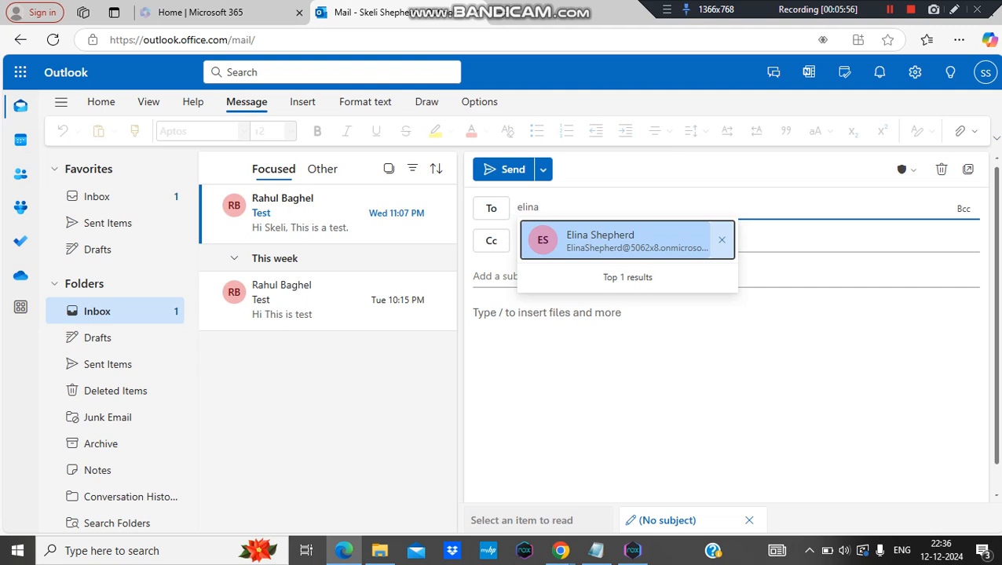
{"action": "key", "text": "Return"}
{"action": "key", "text": "Tab"}
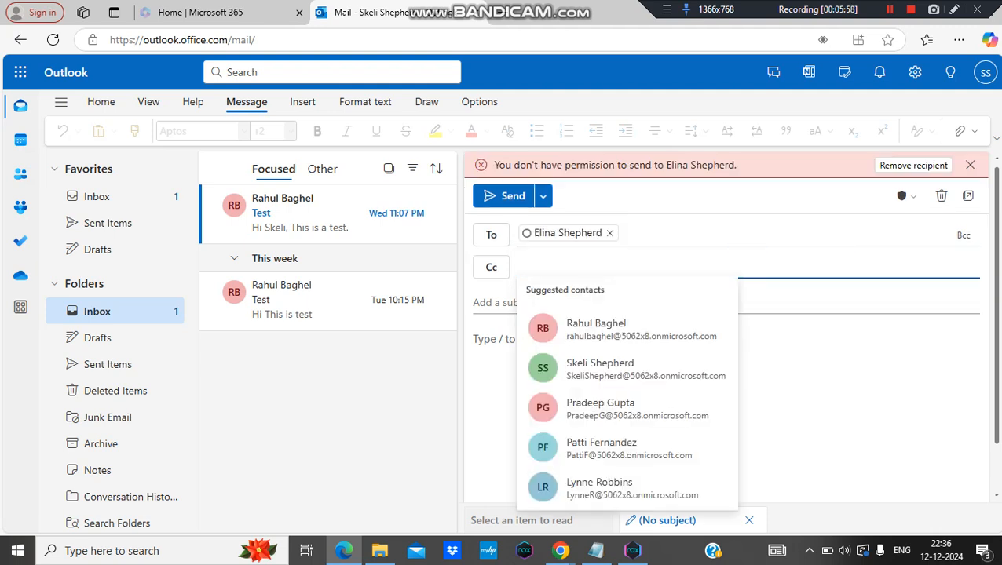
{"action": "key", "text": "Tab"}
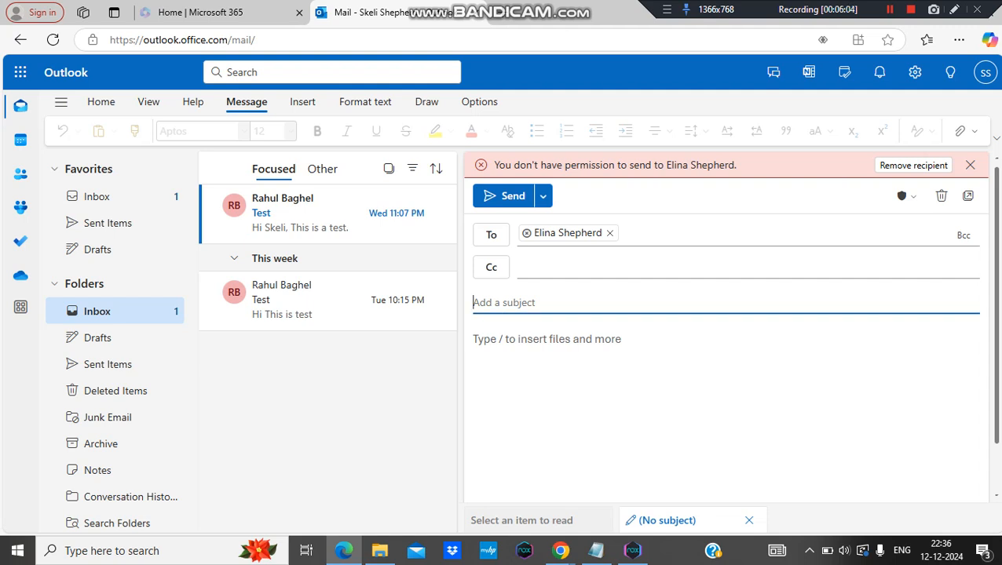
{"action": "type", "text": "test"}
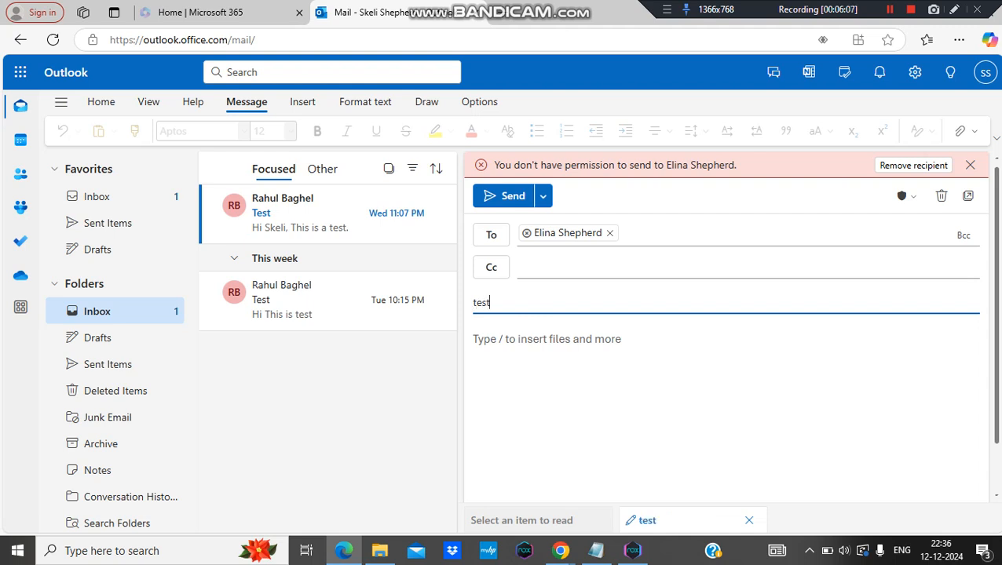
Write the message body "Hi ," followed by "This is a test" on a new line and send the email.
{"action": "key", "text": "Tab"}
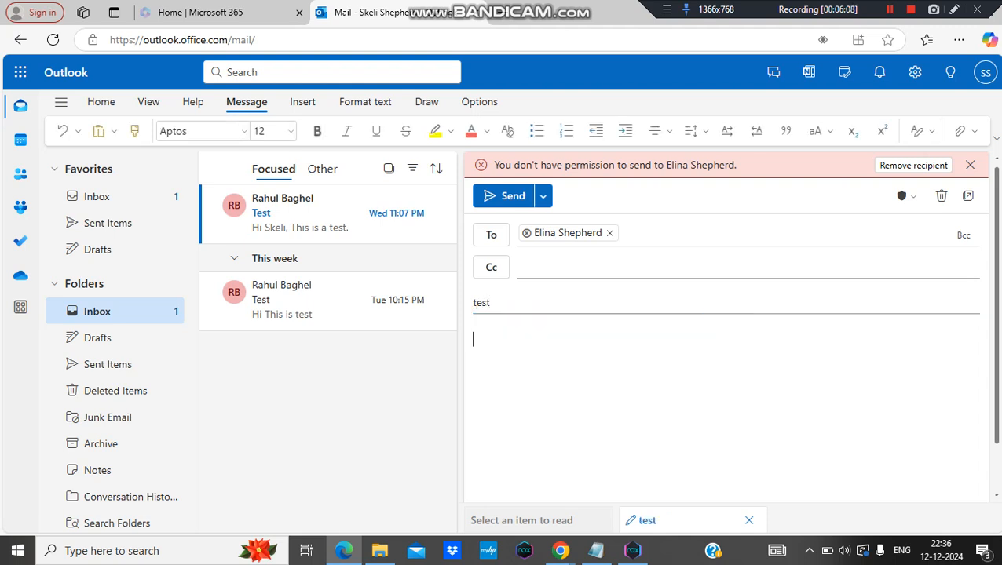
{"action": "type", "text": "T"}
{"action": "key", "text": "BackSpace"}
{"action": "type", "text": "Hi t"}
{"action": "key", "text": "BackSpace"}
{"action": "type", "text": "Elina"}
{"action": "key", "text": "BackSpace"}
{"action": "key", "text": "BackSpace"}
{"action": "key", "text": "BackSpace"}
{"action": "key", "text": "BackSpace"}
{"action": "key", "text": "BackSpace"}
{"action": "type", "text": ","}
{"action": "key", "text": "Return"}
{"action": "type", "text": "This is a test"}
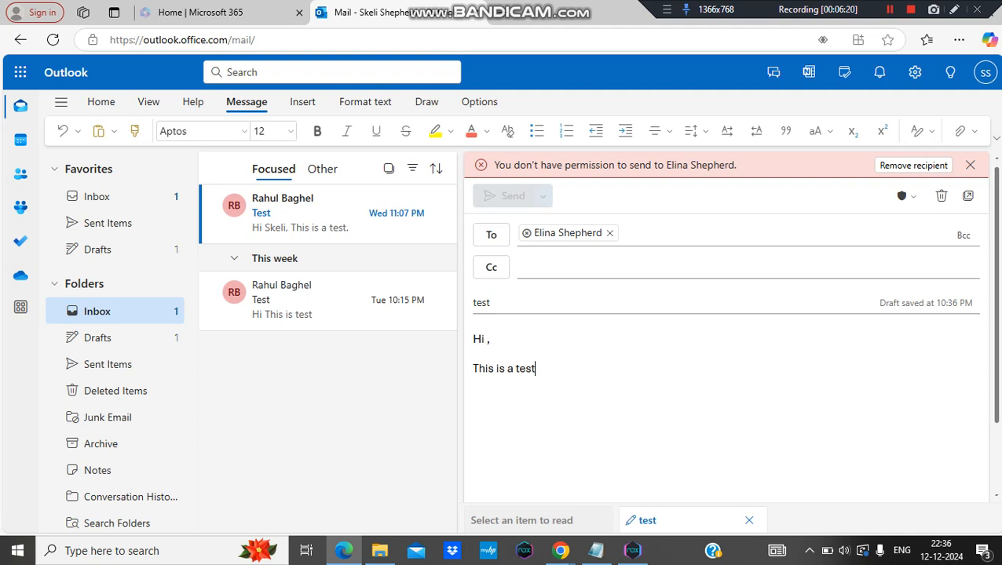
{"action": "key", "text": "Escape"}
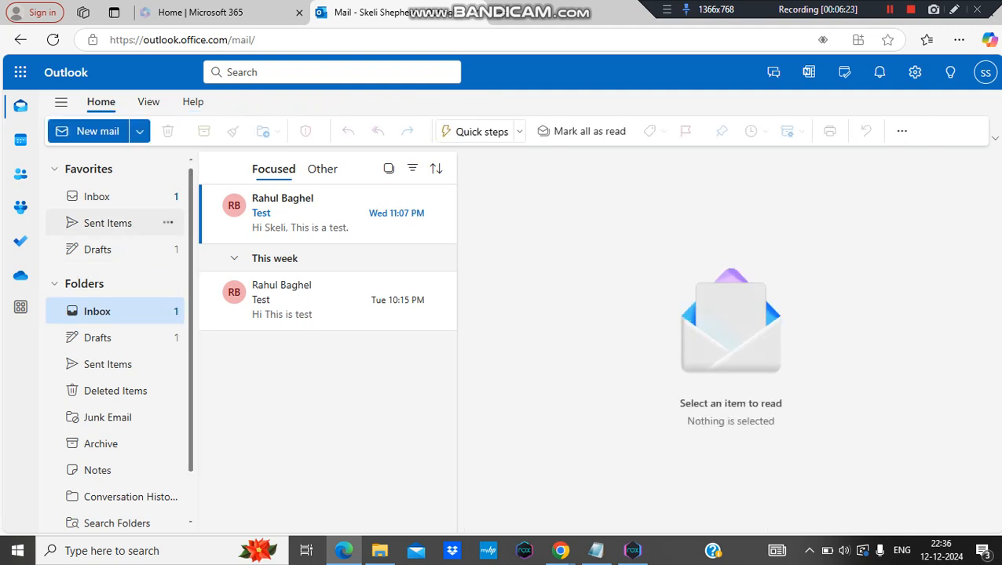
Review the test email in Sent Items, then open the Microsoft Outlook reply to it from the inbox.
{"action": "left_click", "coordinate": [107, 364]}
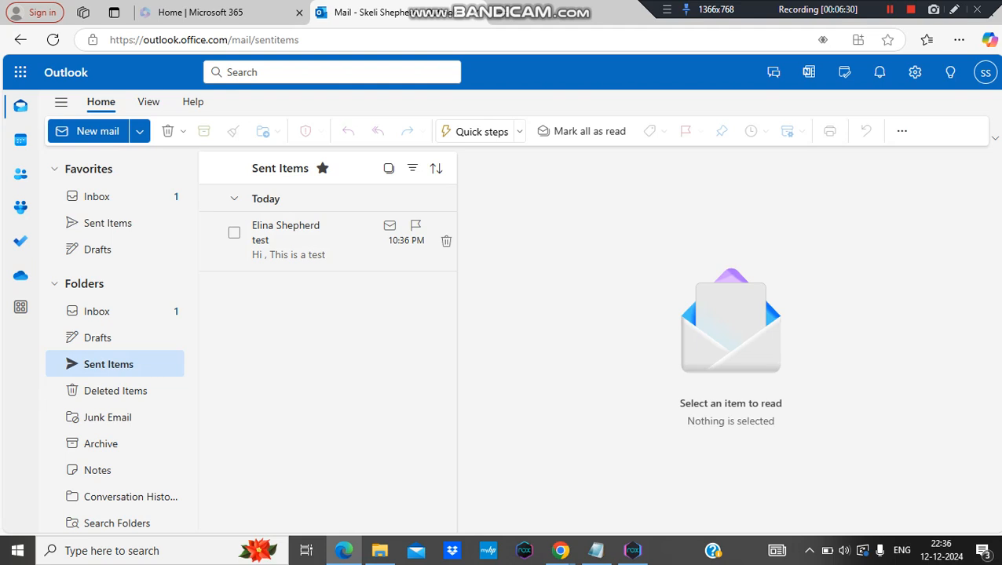
{"action": "left_click", "coordinate": [321, 241]}
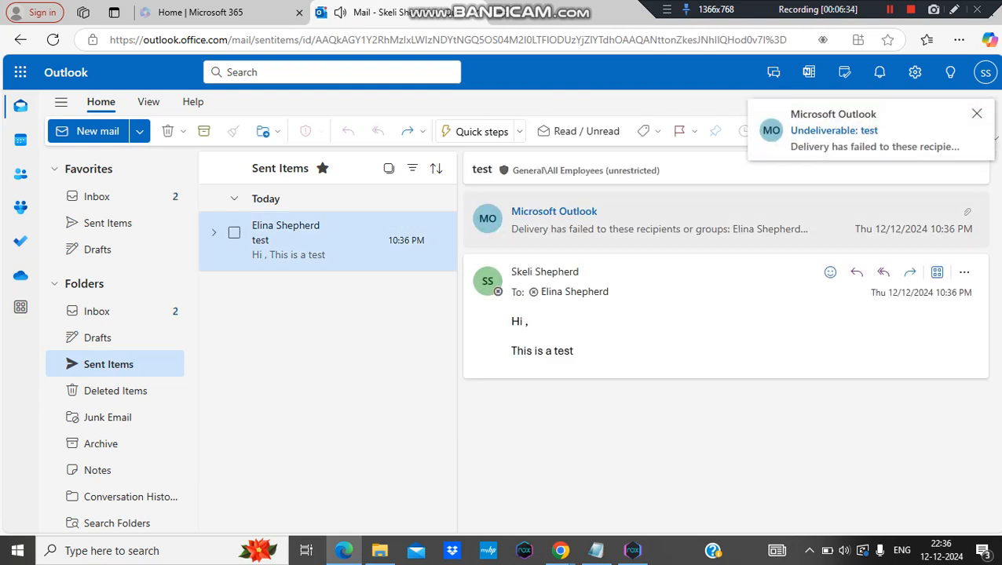
{"action": "left_click", "coordinate": [98, 197]}
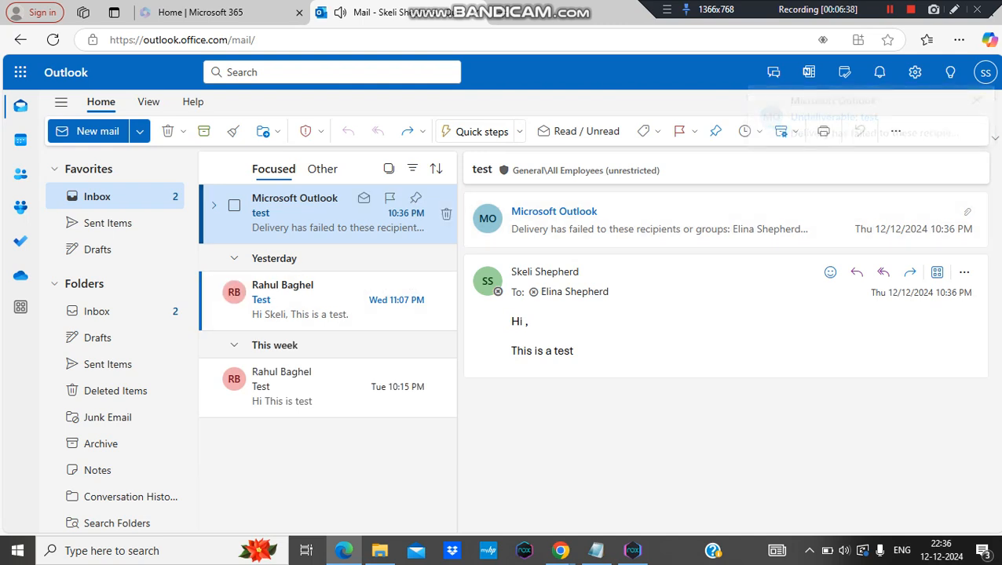
{"action": "left_click", "coordinate": [660, 221]}
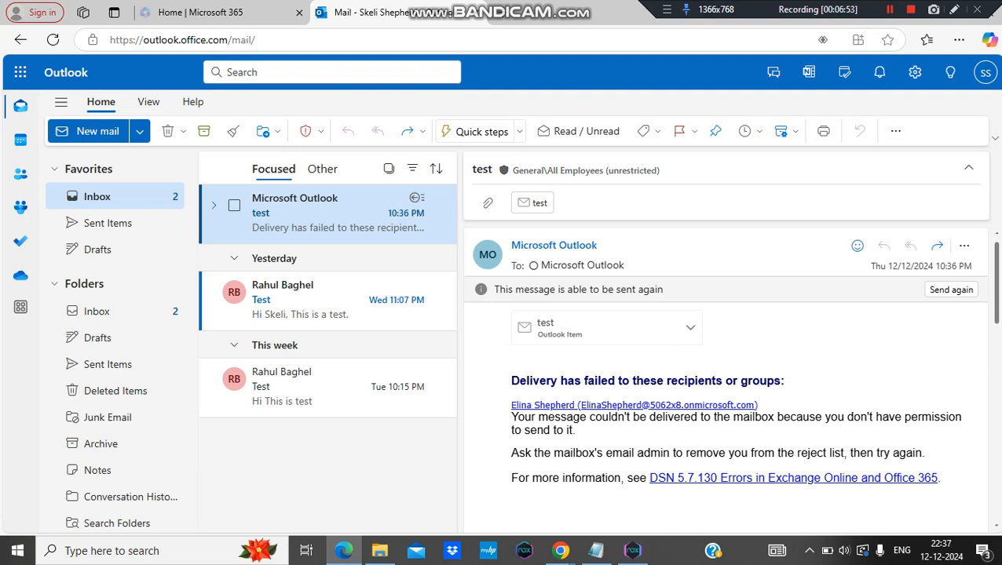
Check the recipient's inbox in Chrome for the test email, then return to the Exchange admin center and close the delivery restrictions.
{"action": "left_click", "coordinate": [560, 550]}
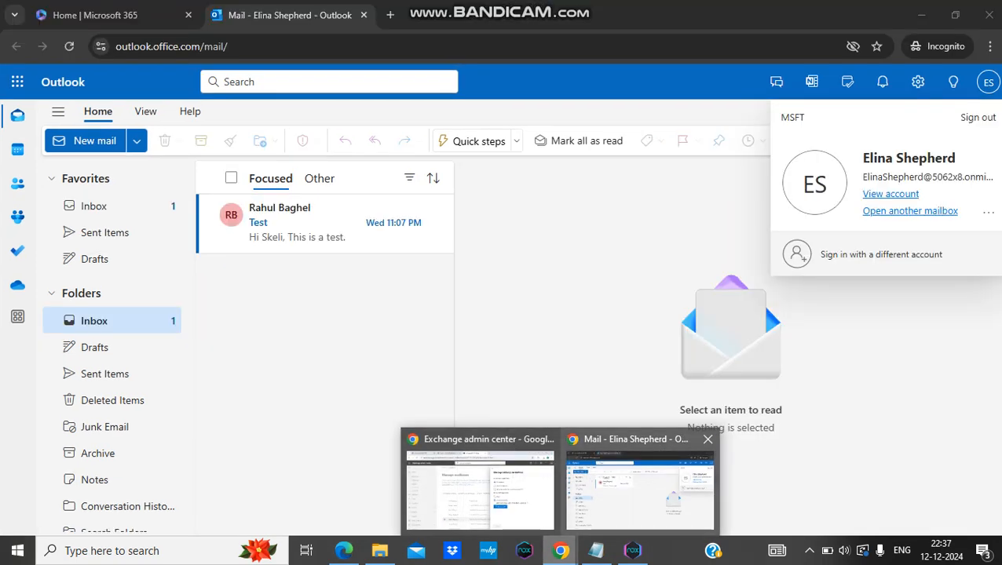
{"action": "left_click", "coordinate": [640, 490]}
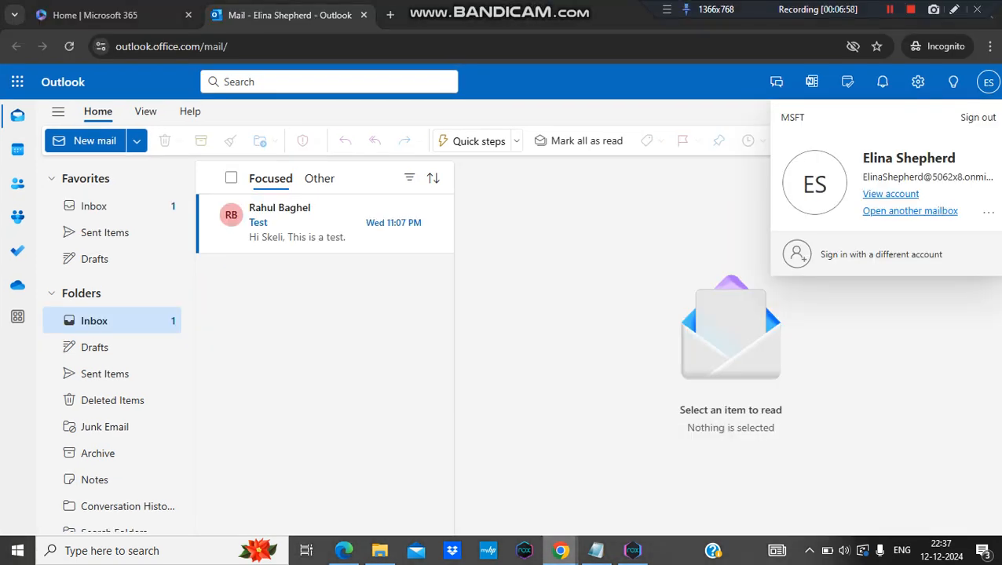
{"action": "left_click", "coordinate": [560, 551]}
{"action": "left_click", "coordinate": [477, 482]}
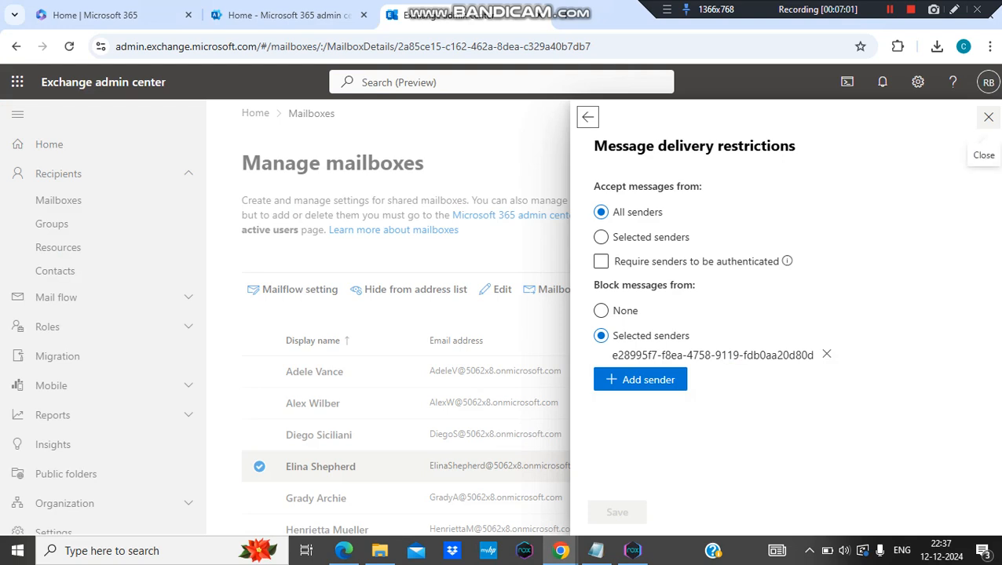
{"action": "left_click", "coordinate": [989, 117]}
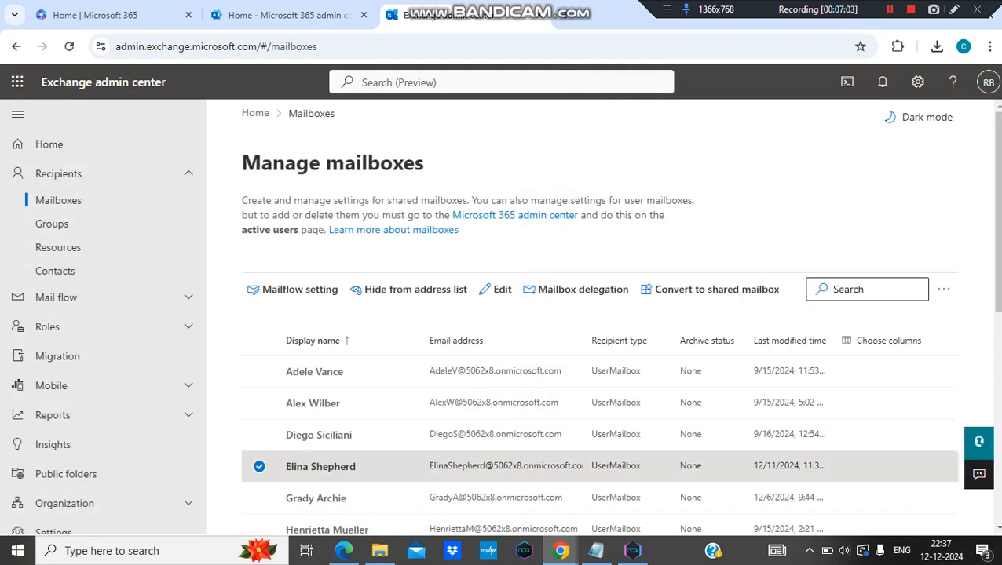
Clear the single mailbox selection, select all mailboxes and open their message delivery restriction settings.
{"action": "left_click", "coordinate": [259, 466]}
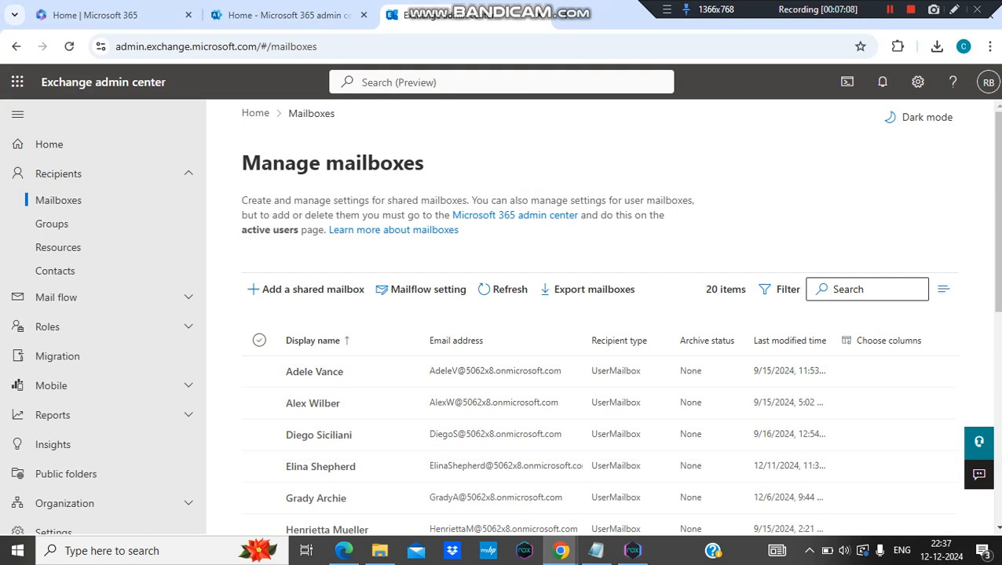
{"action": "left_click", "coordinate": [259, 340]}
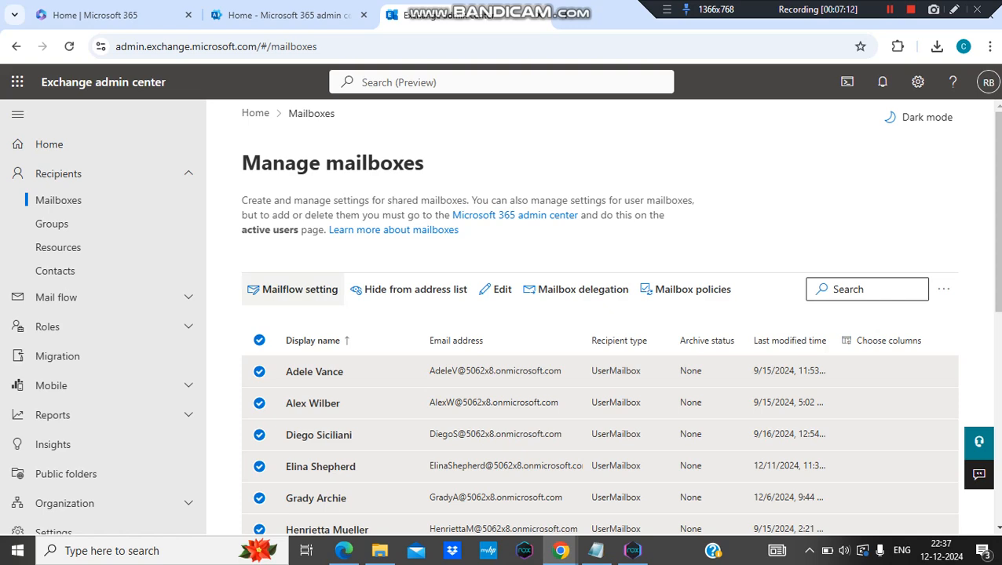
{"action": "left_click", "coordinate": [292, 289]}
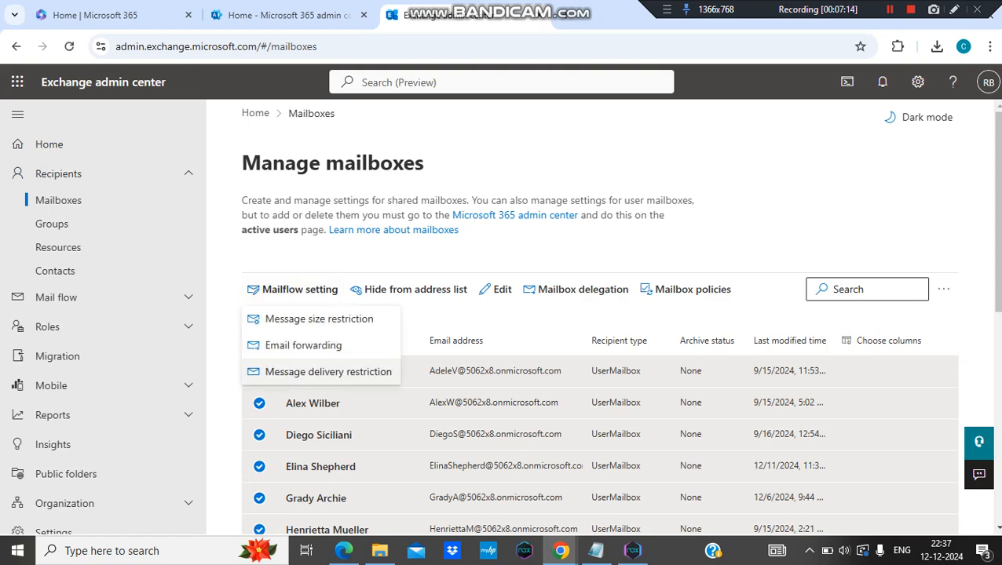
{"action": "left_click", "coordinate": [333, 374]}
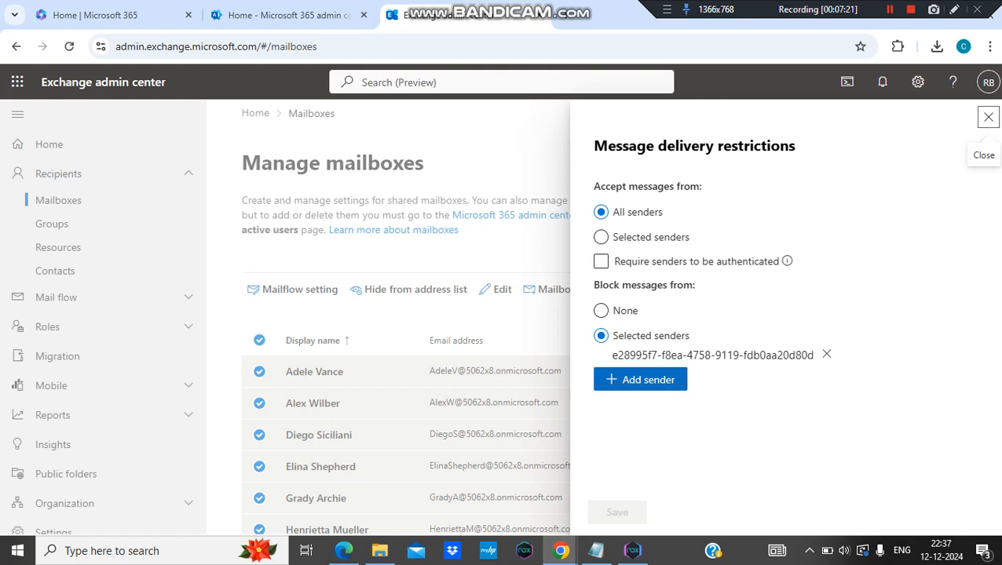
Try accepting messages only from selected senders, revert to all senders and close the delivery restrictions without saving.
{"action": "left_click", "coordinate": [601, 237]}
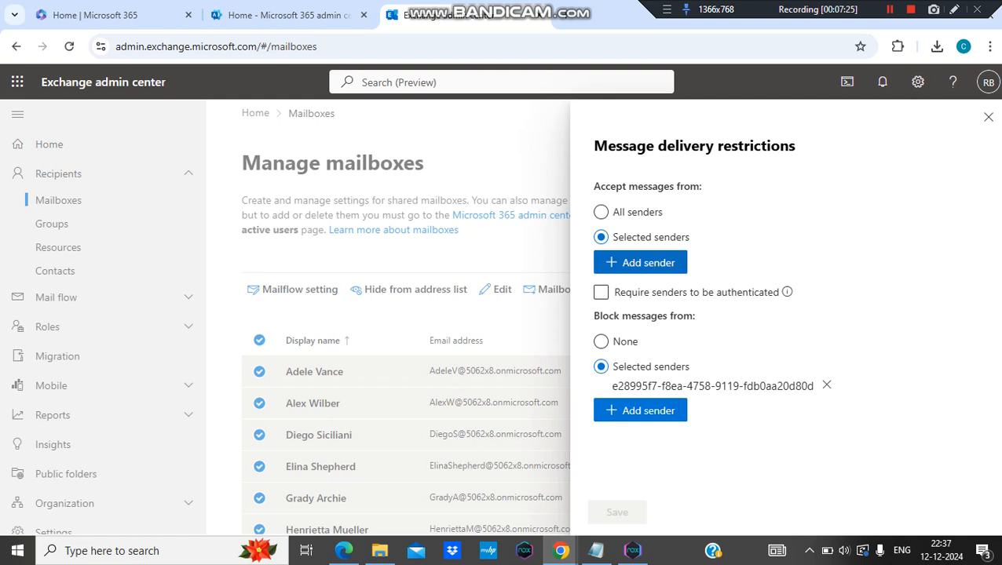
{"action": "left_click", "coordinate": [601, 212]}
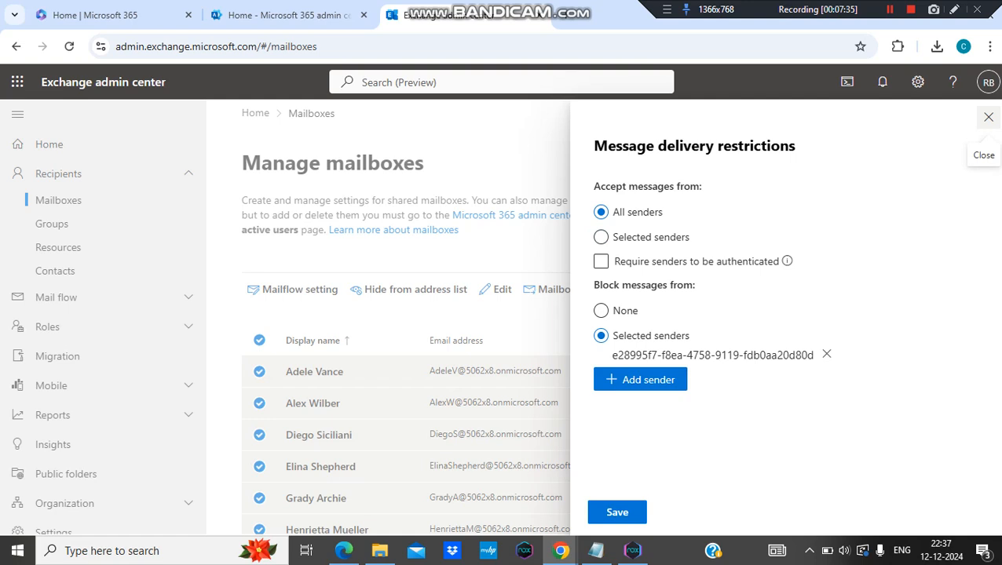
{"action": "left_click", "coordinate": [988, 117]}
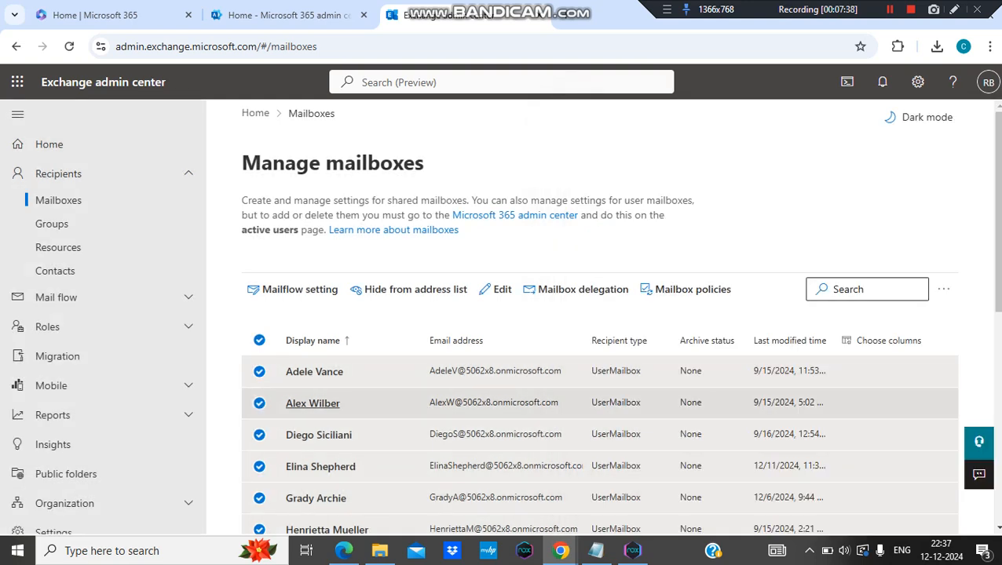